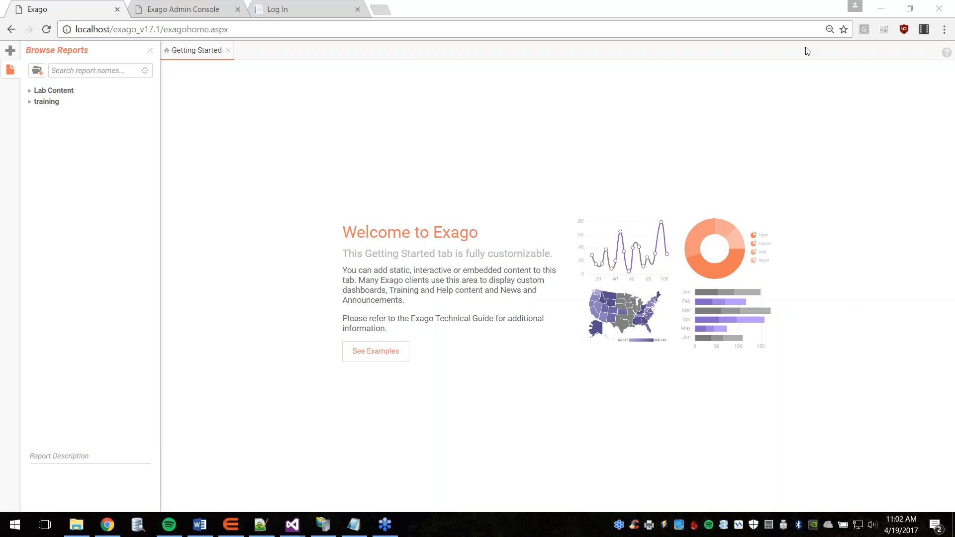
Step: Reload the Exago, Admin Console and Log In tabs, then go back to the Exago tab
click(48, 30)
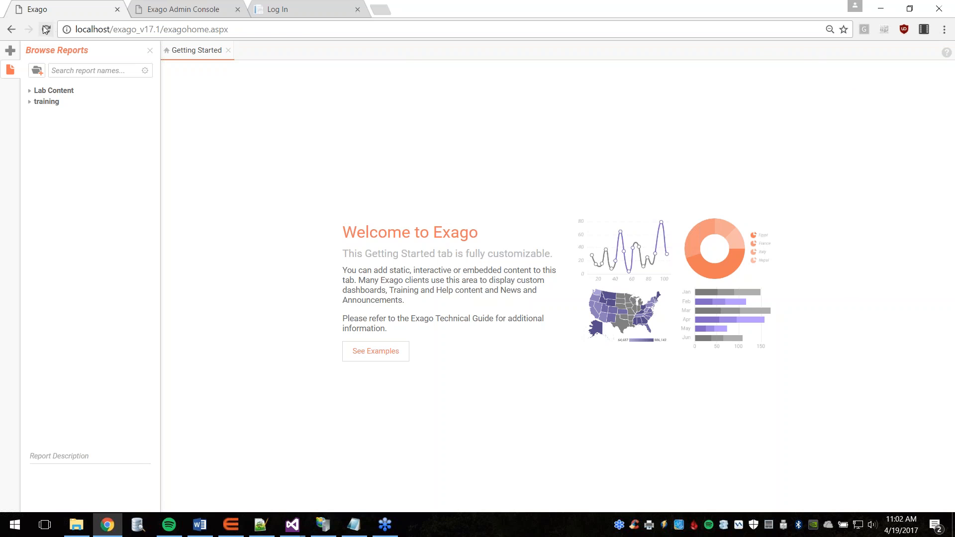
click(172, 10)
click(45, 30)
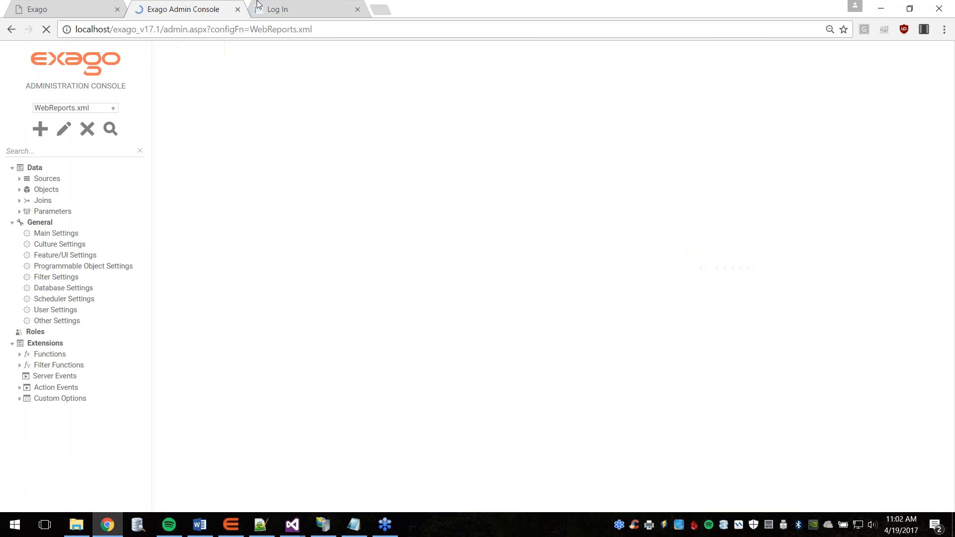
click(271, 9)
click(46, 30)
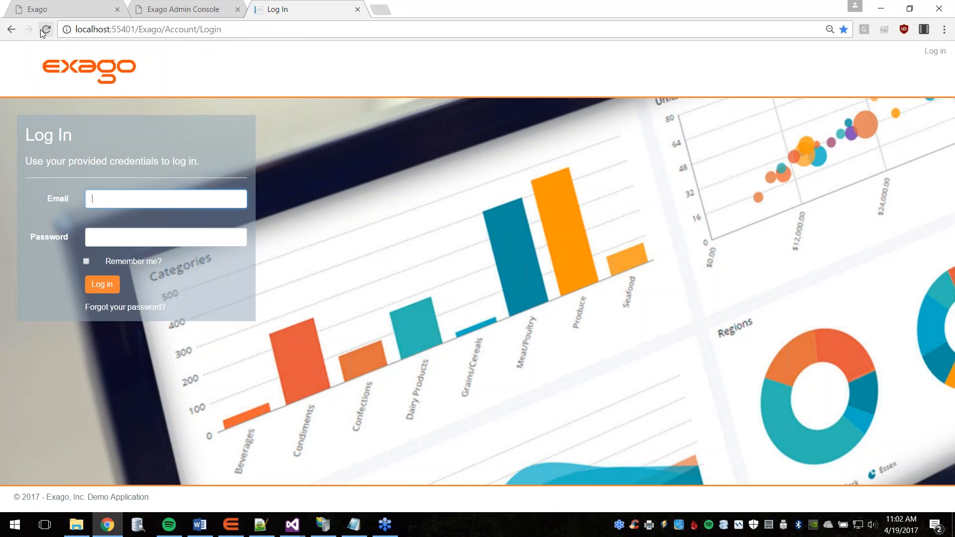
click(64, 7)
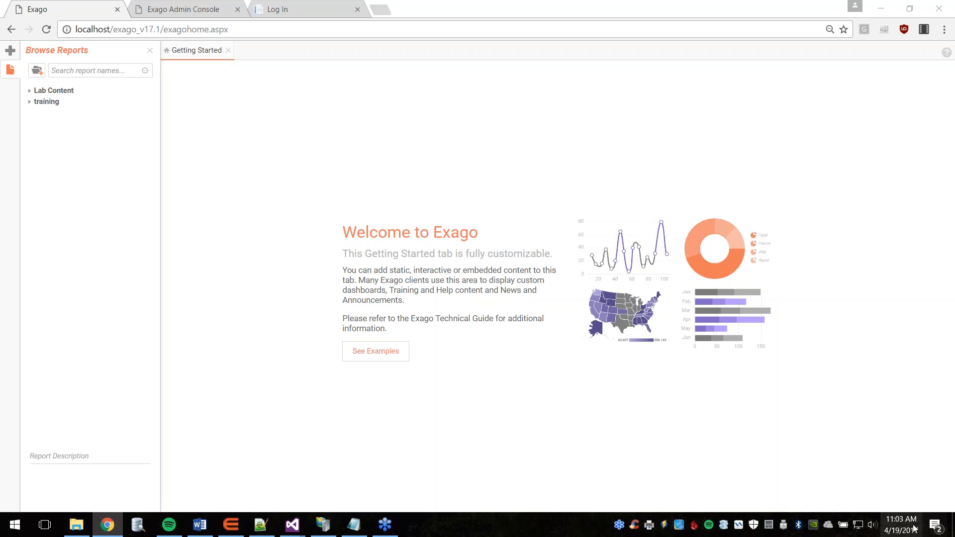
Step: Expand Lab Content in Browse Reports to reveal Number of Orders and Order Count vs Avg Order
mouse_move(901, 526)
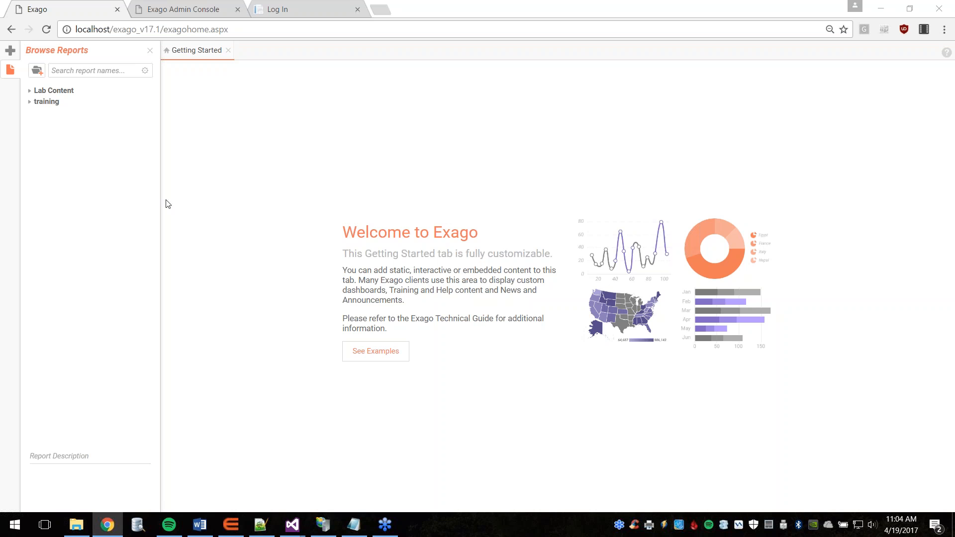
click(29, 91)
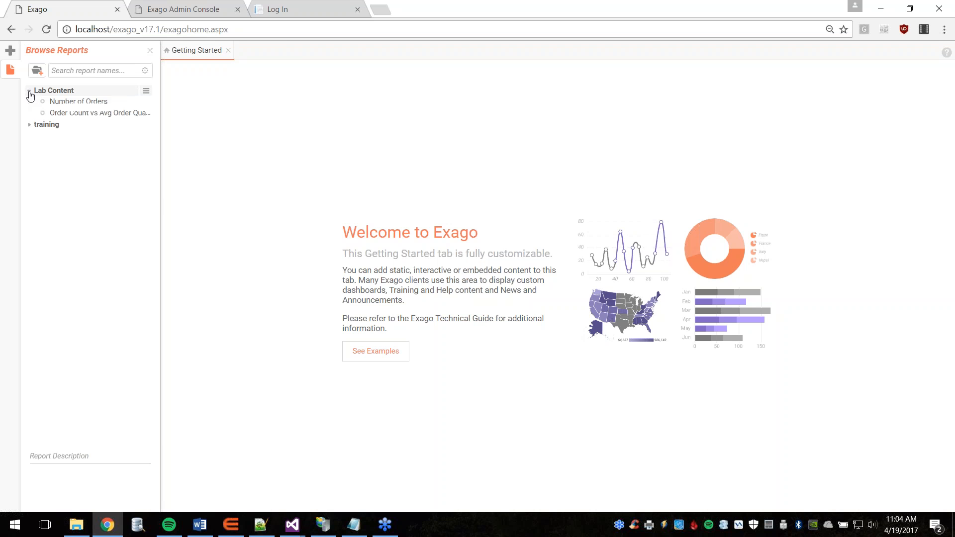
Step: Open Number of Orders in the designer and review its footer chart's Data settings in the Chart Wizard
click(72, 103)
double_click(72, 102)
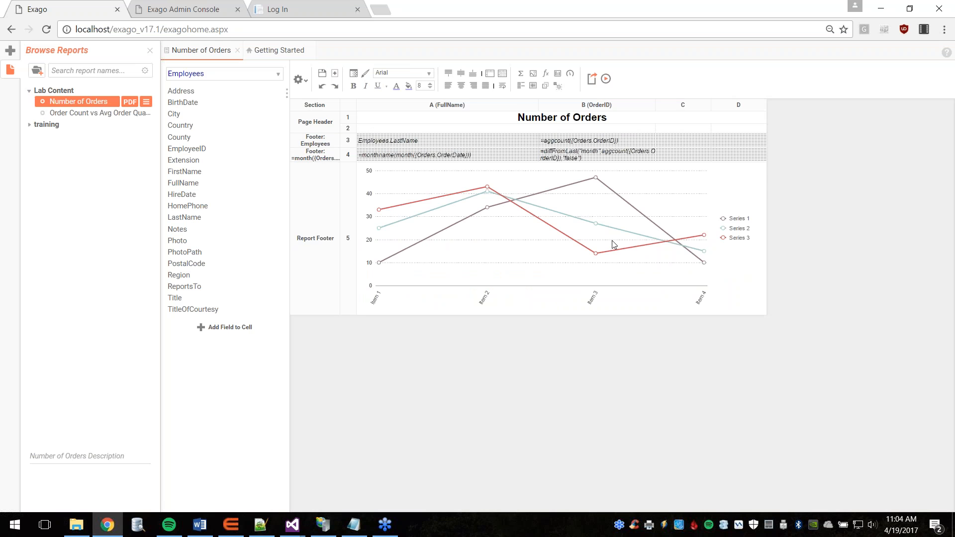
double_click(561, 239)
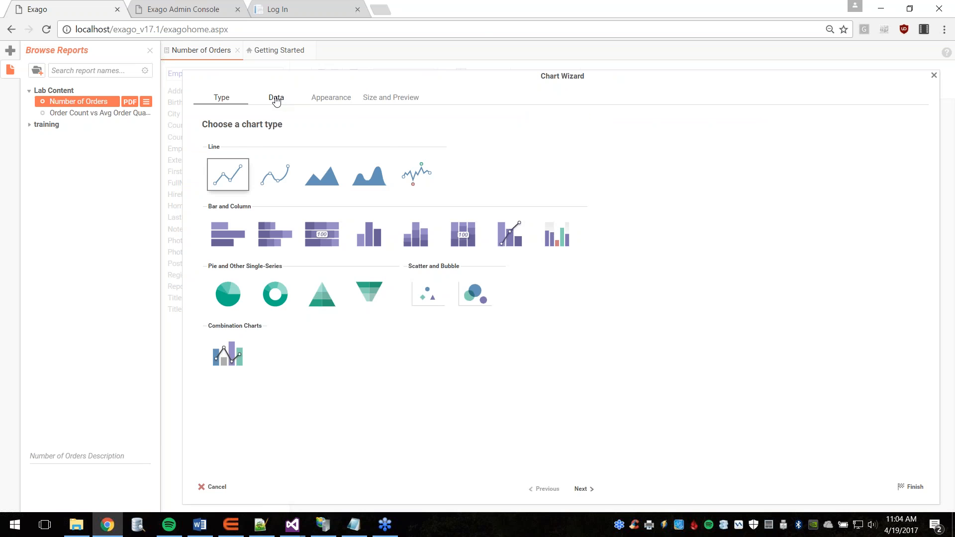
click(276, 99)
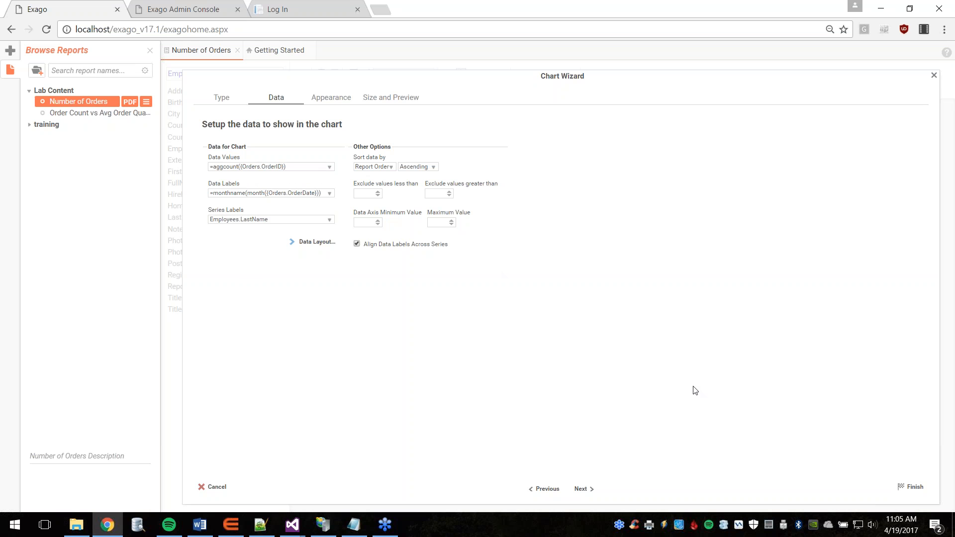
click(914, 487)
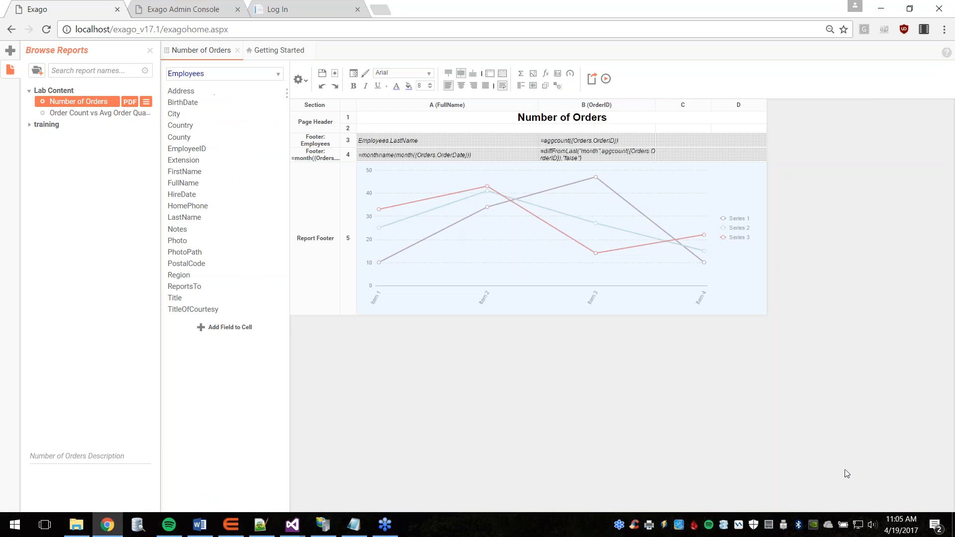
Step: Run Number of Orders and hide Callahan, Davolio, Fuller, King, Leverling, Peacock and Suyama from the chart
click(606, 80)
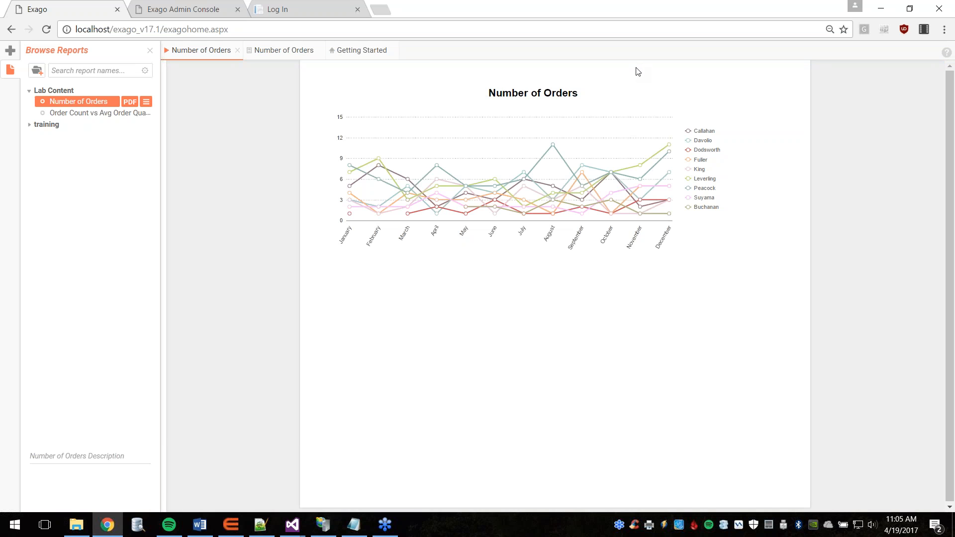
click(704, 132)
click(702, 141)
click(701, 160)
click(699, 170)
click(703, 179)
click(703, 188)
click(709, 199)
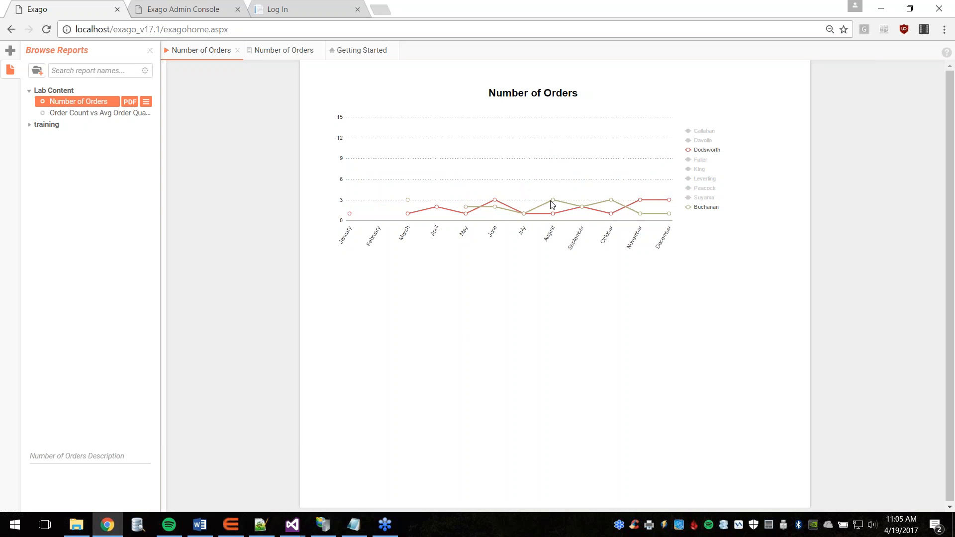
mouse_move(495, 206)
Step: Add a connectNulldata advanced attribute with value 1 to the chart's Appearance settings
click(279, 51)
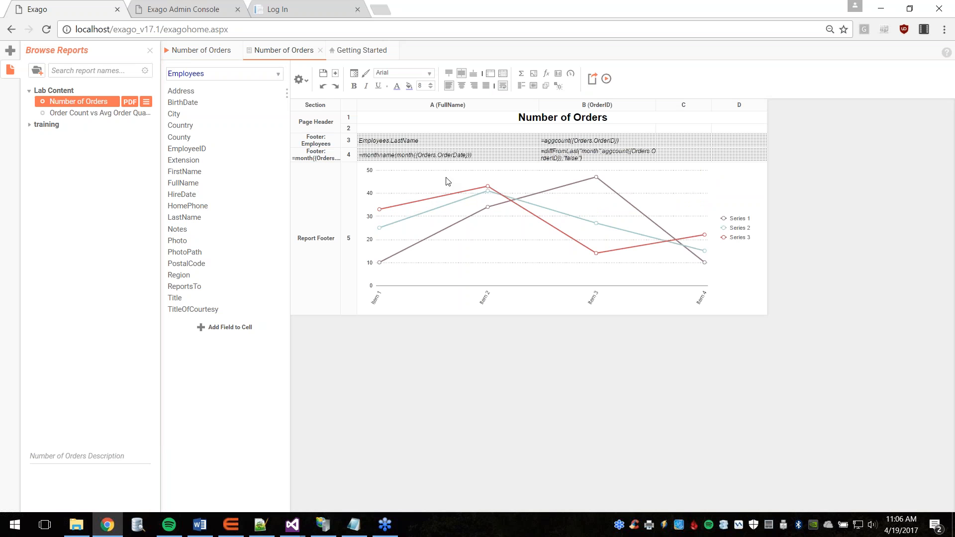
double_click(544, 236)
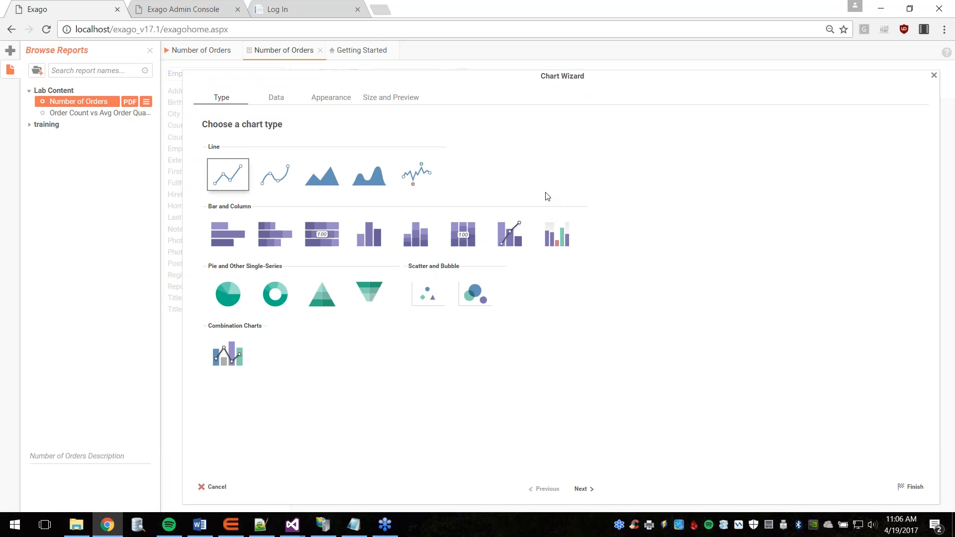
click(327, 102)
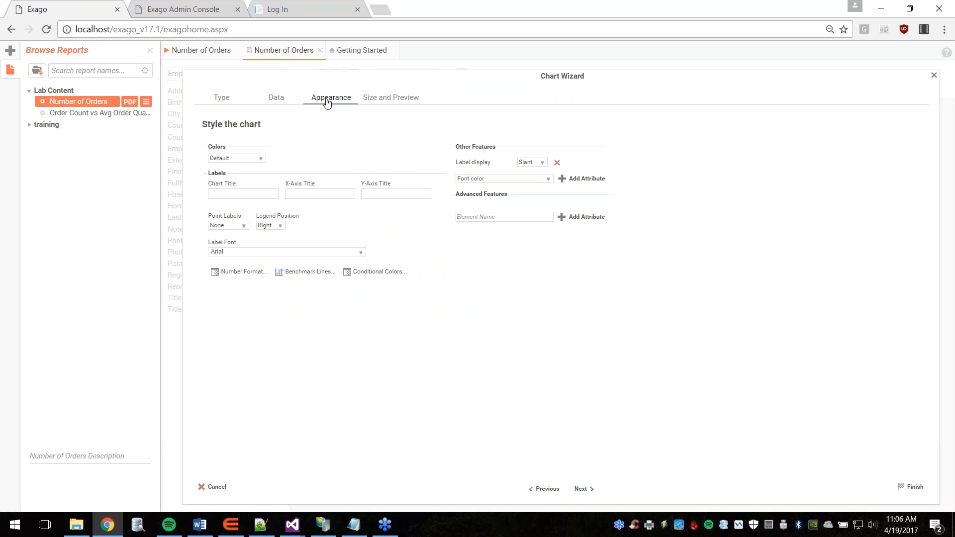
click(480, 218)
text(connectNulldata)
click(567, 217)
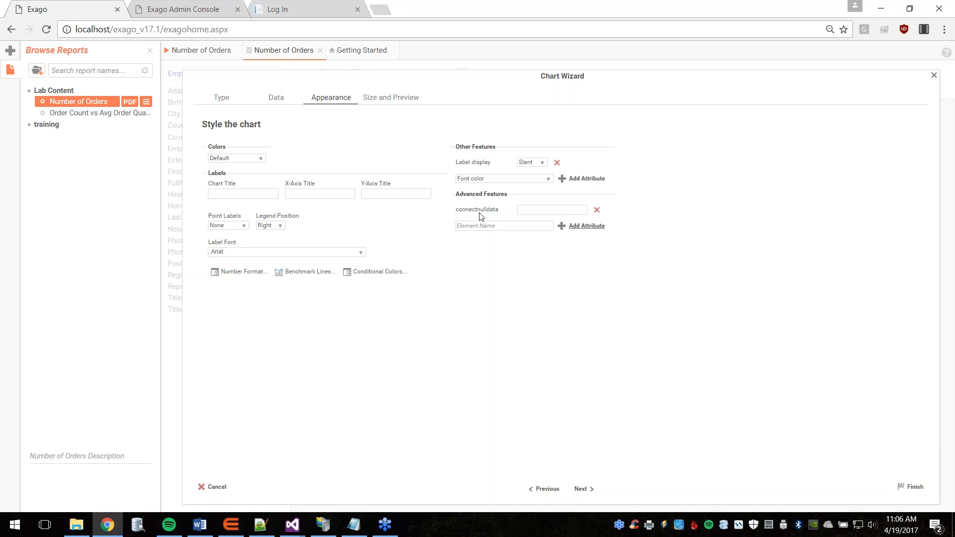
click(532, 209)
click(913, 490)
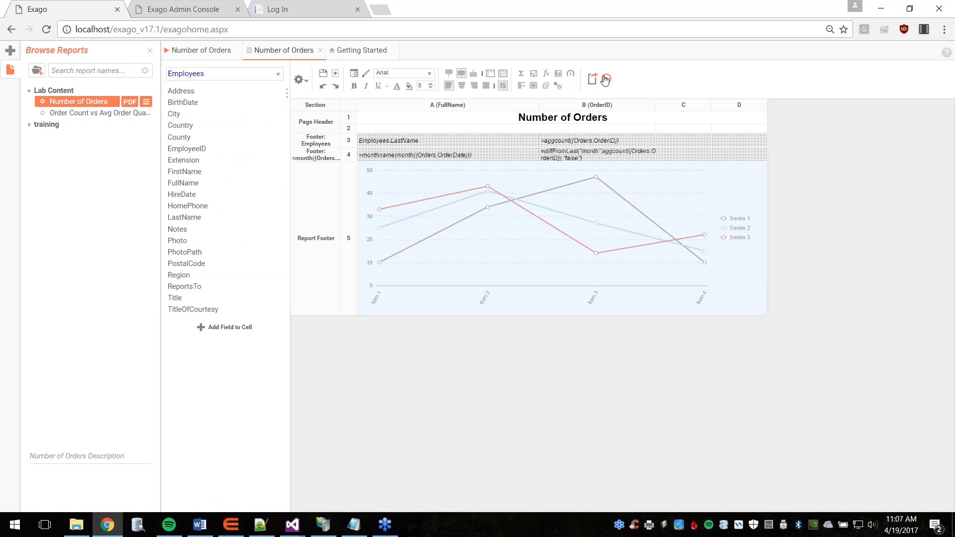
Step: Rerun the report and hide all employee lines except Dodsworth and Buchanan
click(605, 78)
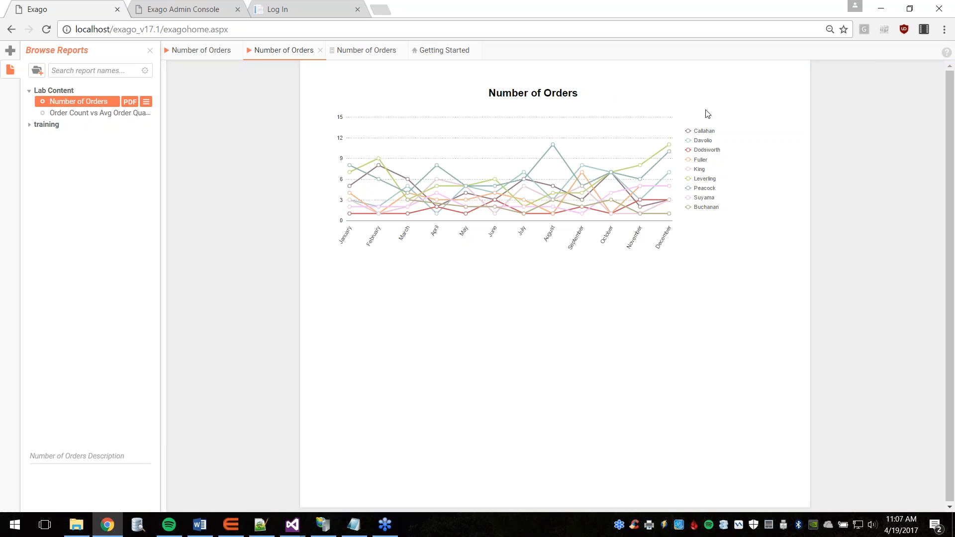
click(704, 130)
click(702, 140)
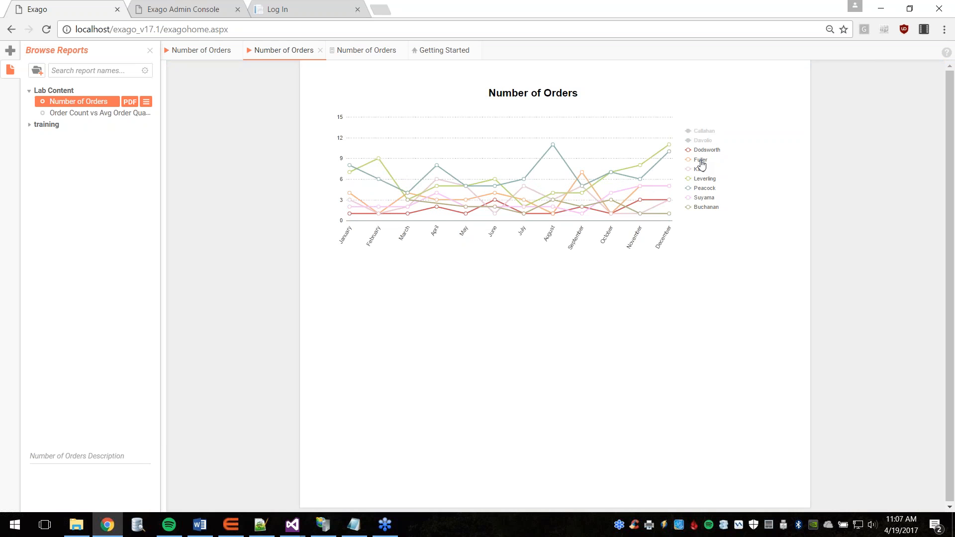
click(697, 170)
click(700, 160)
click(705, 179)
click(707, 188)
click(709, 198)
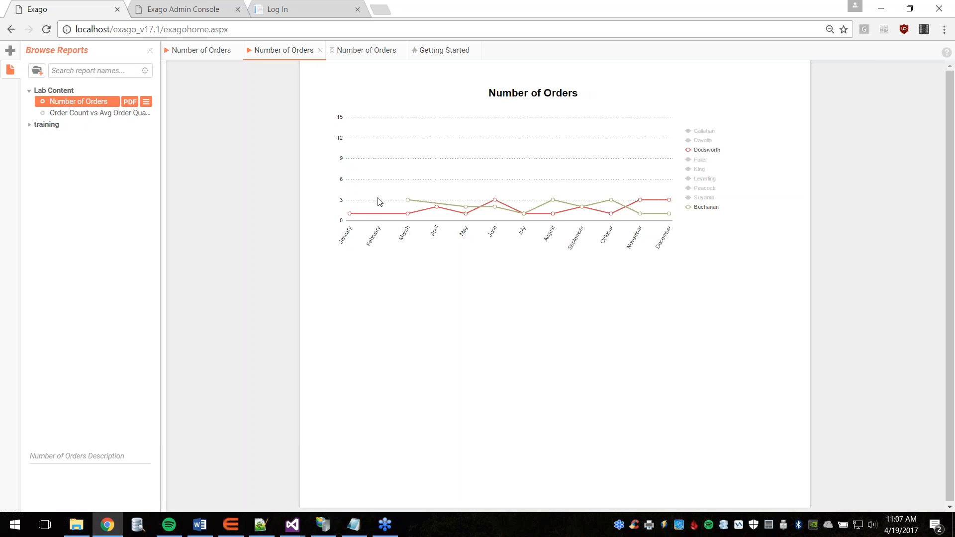
mouse_move(408, 201)
Step: In the Admin Console, open the PopulateNullValues action event under Extensions > Action Events
click(183, 11)
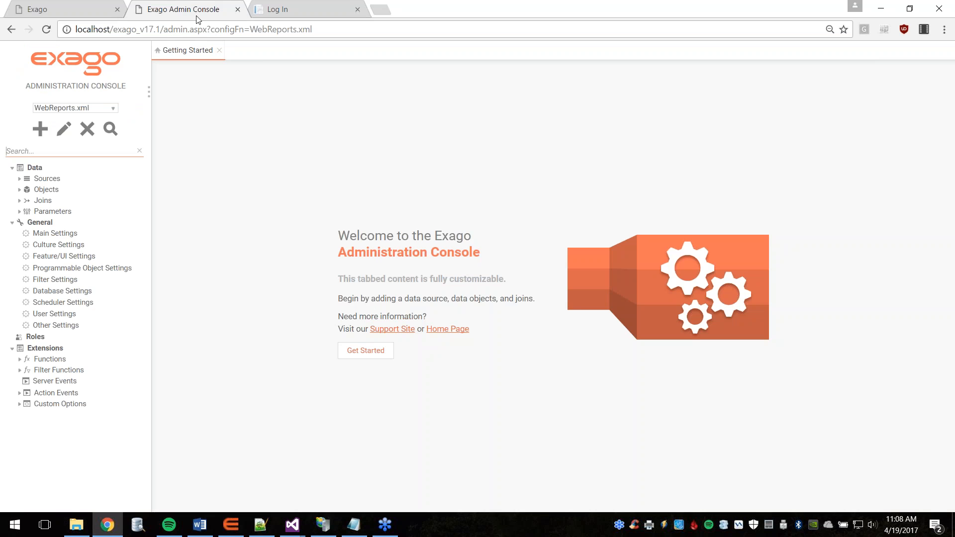
click(45, 350)
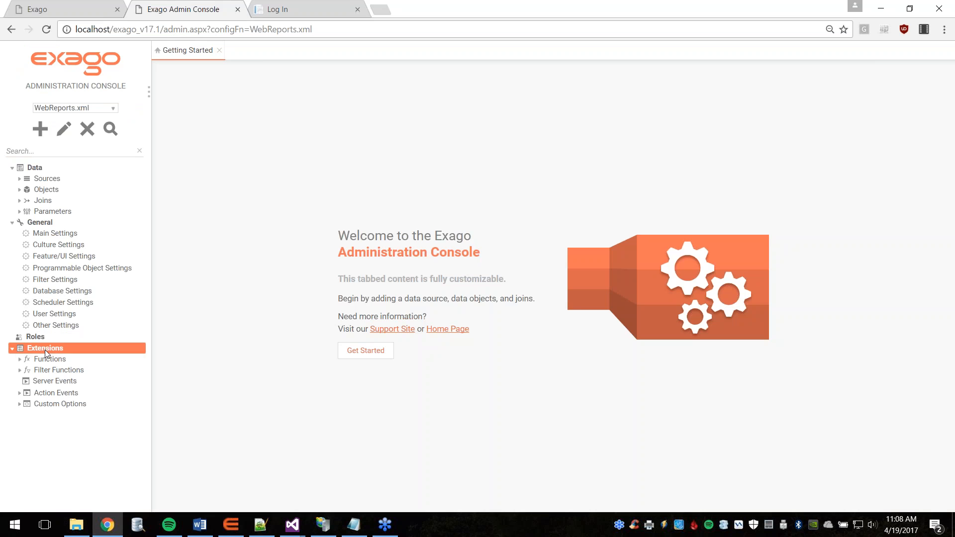
click(20, 394)
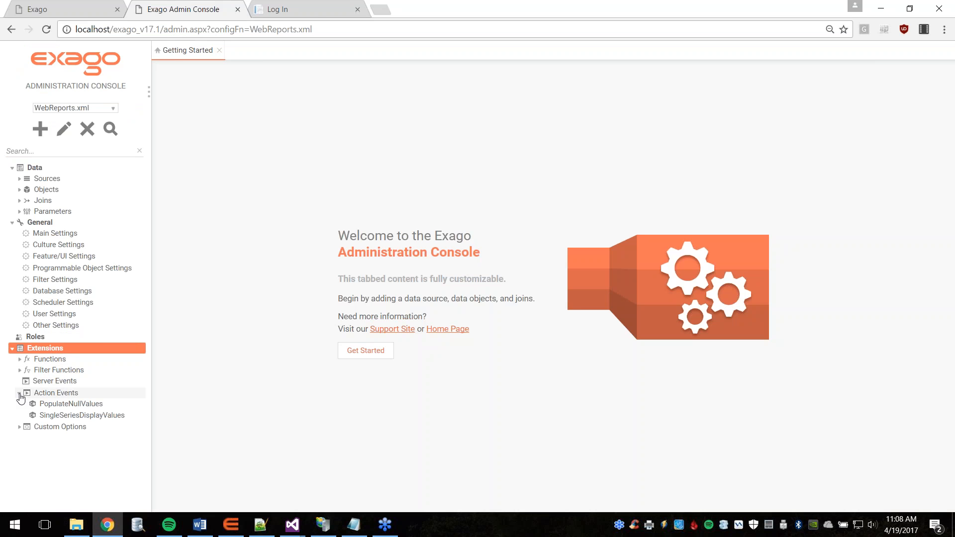
click(60, 403)
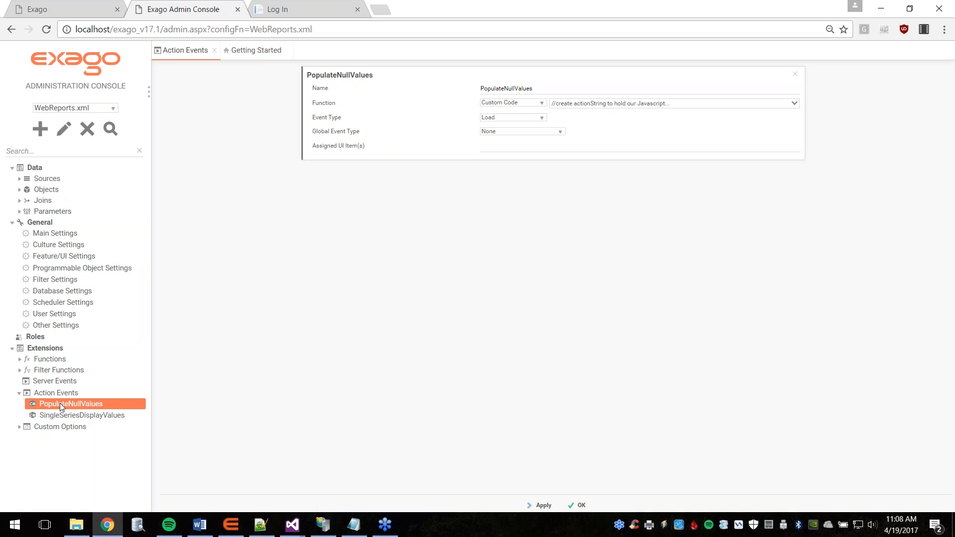
drag(539, 89, 479, 88)
click(545, 88)
Step: Open PopulateNullValues' custom code and point out the datasetLen declaration on line 11
click(710, 104)
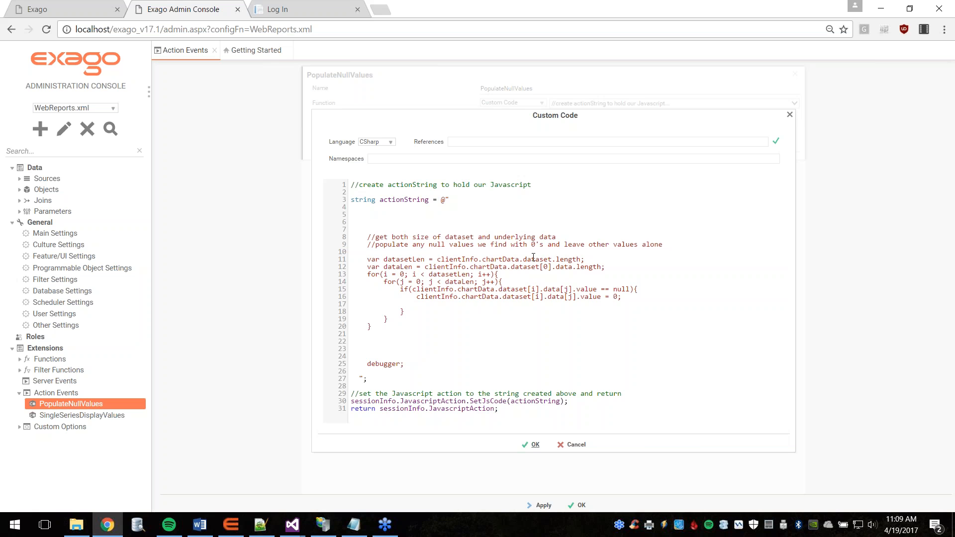
click(408, 259)
Step: Walk through the code's loop, zero assignment and debugger line, then confirm the custom code
click(546, 267)
click(517, 283)
click(467, 274)
click(623, 297)
click(408, 364)
click(534, 446)
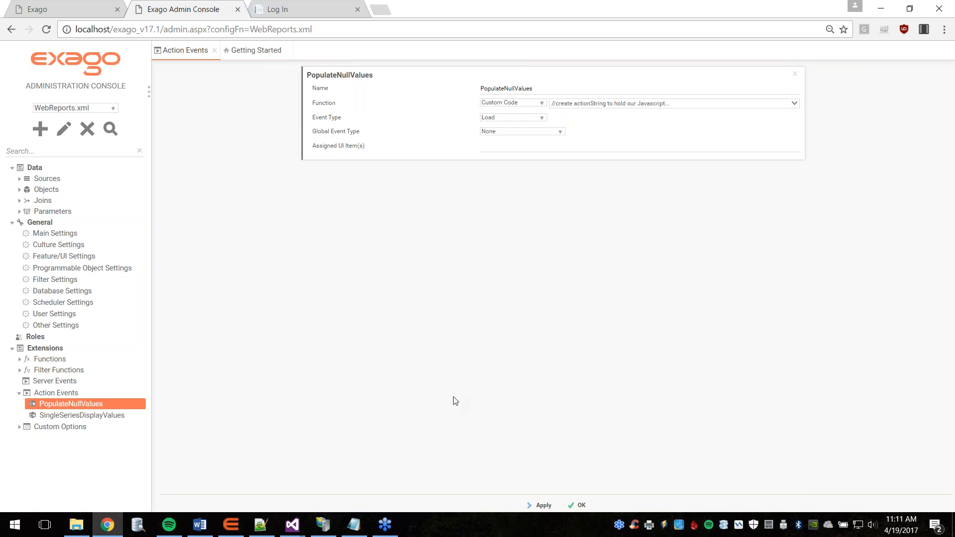
Step: Select the Number of Orders footer chart and add PopulateNullValues as its linked action event
click(87, 6)
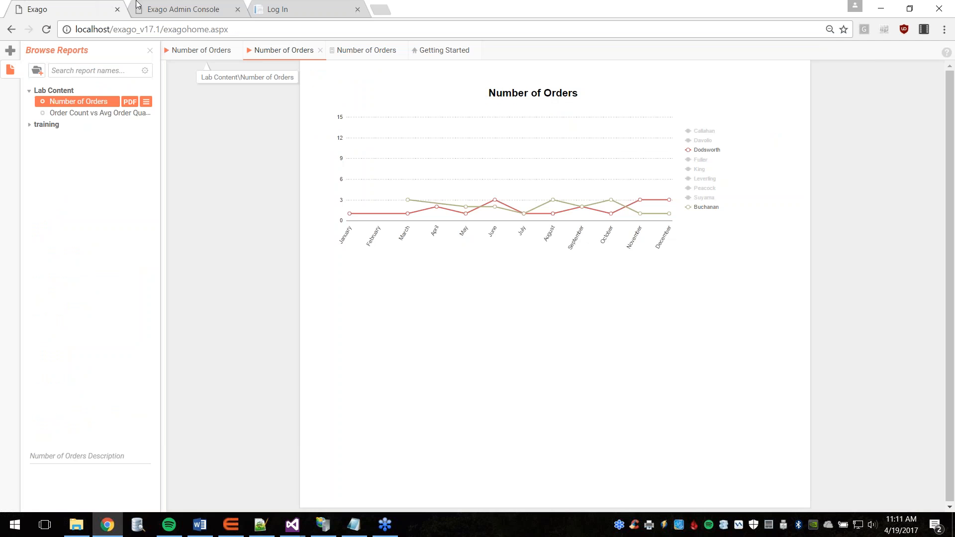
click(346, 51)
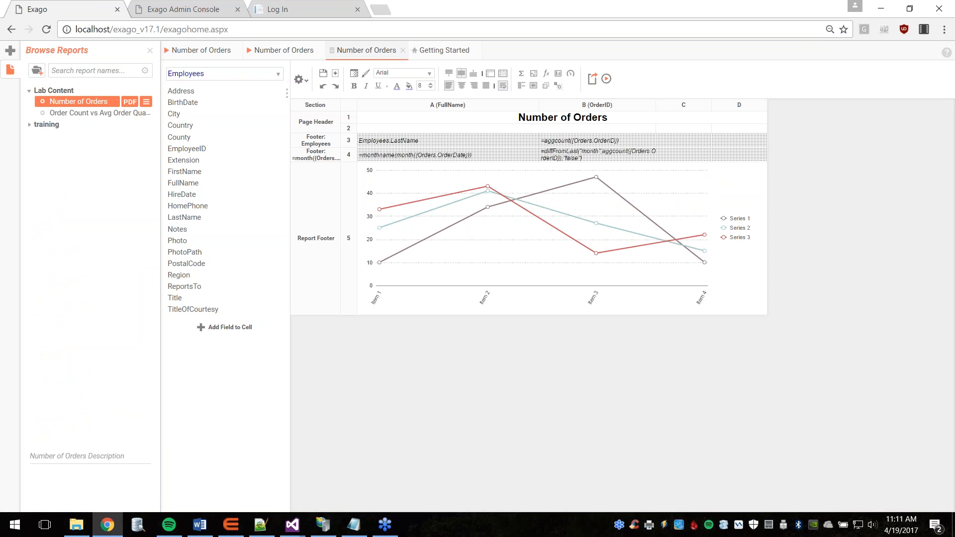
click(514, 234)
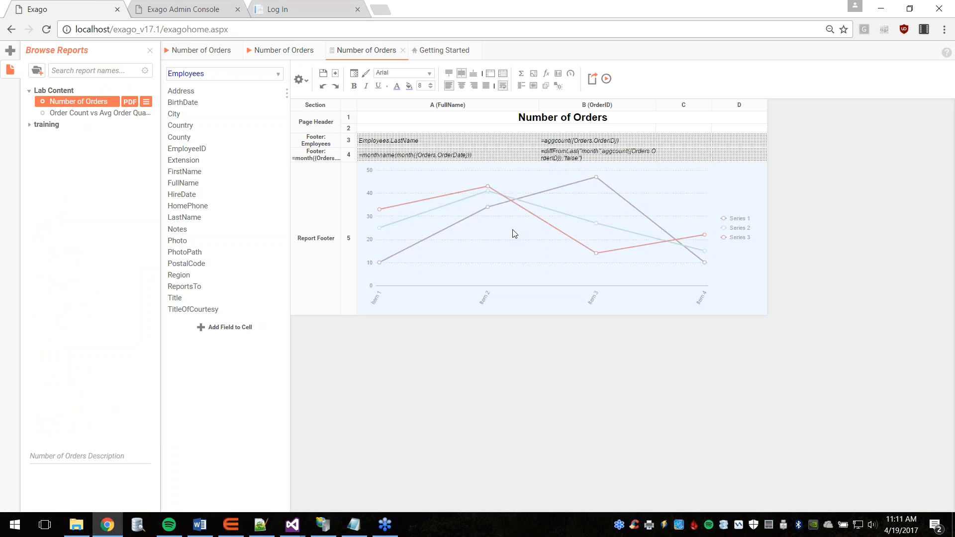
click(558, 86)
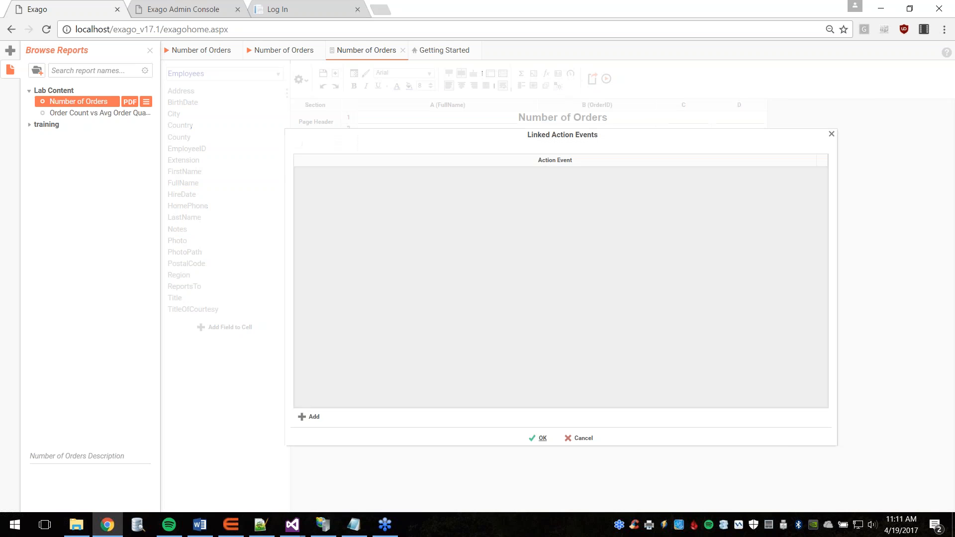
click(313, 417)
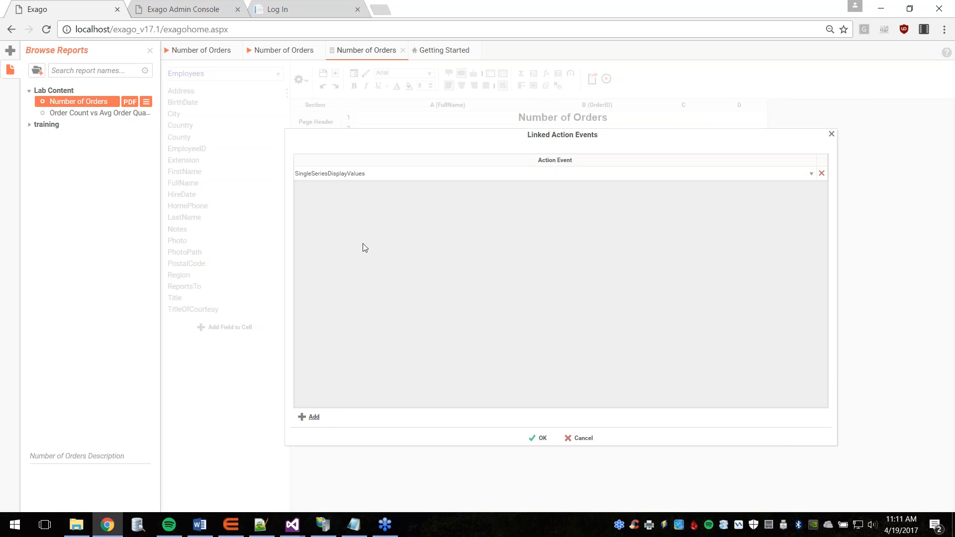
click(392, 175)
click(385, 194)
click(540, 438)
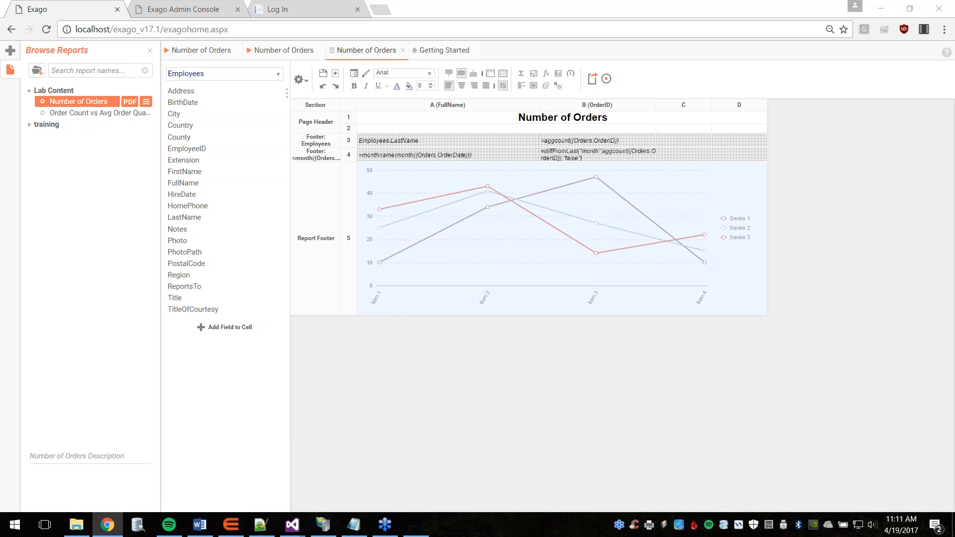
click(610, 85)
Step: Run the Number of Orders report and expand clientInfo.chartData.dataset in the paused DevTools debugger
click(606, 79)
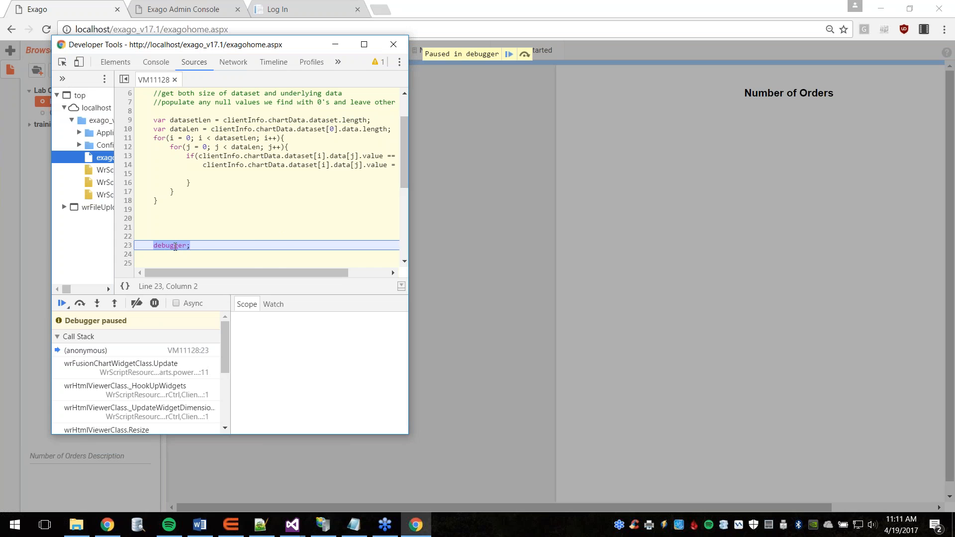
mouse_move(286, 120)
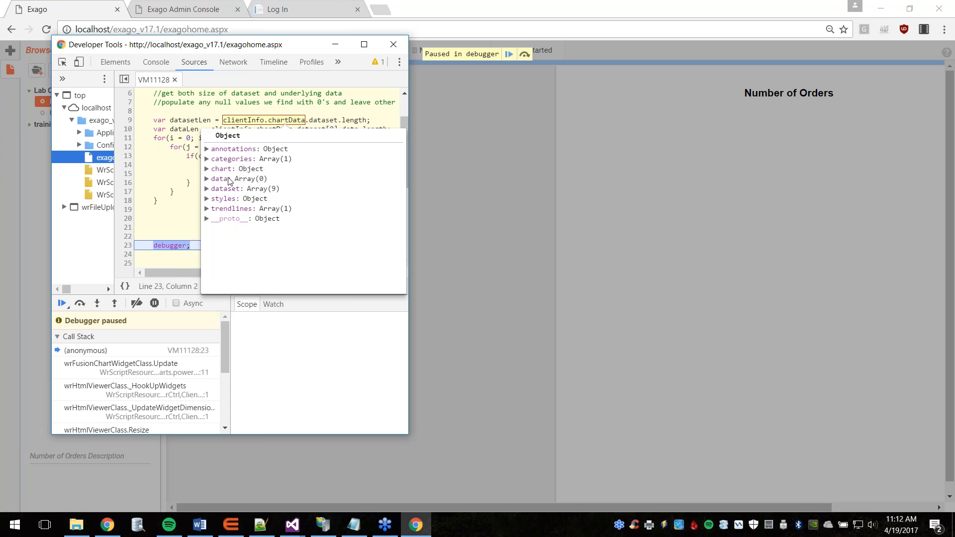
click(207, 189)
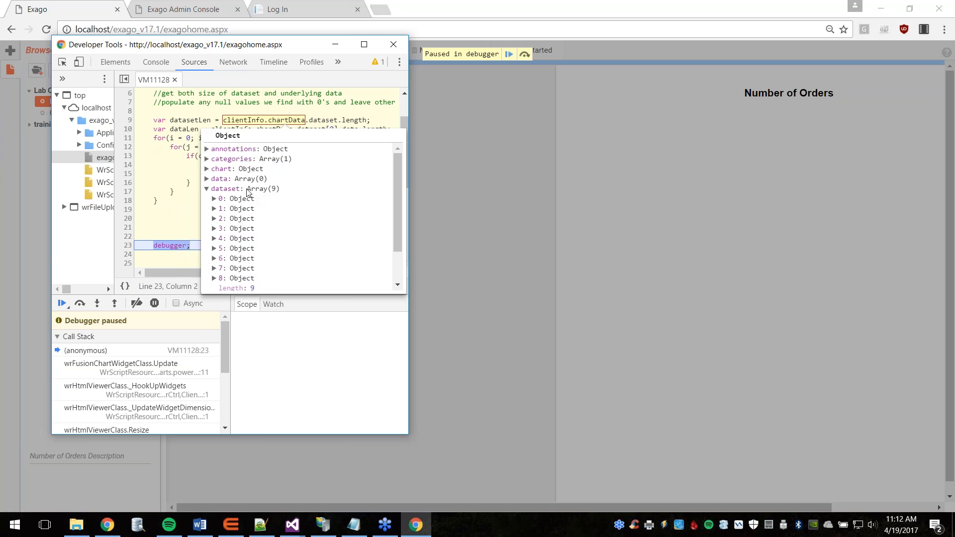
scroll(247, 219, down, 2)
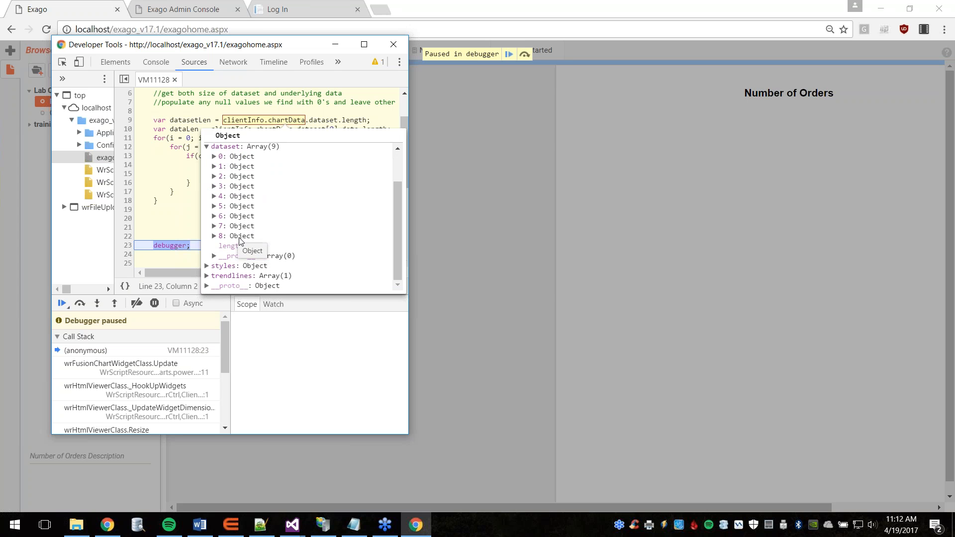
Step: Drill into dataset 8's data array to confirm January's value is 0, then minimize DevTools
click(214, 236)
scroll(299, 234, down, 2)
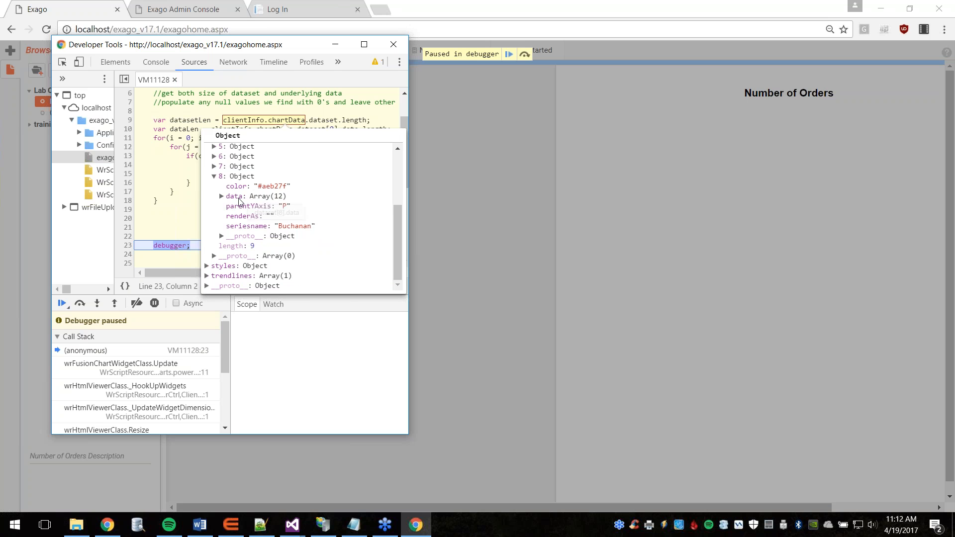
click(221, 196)
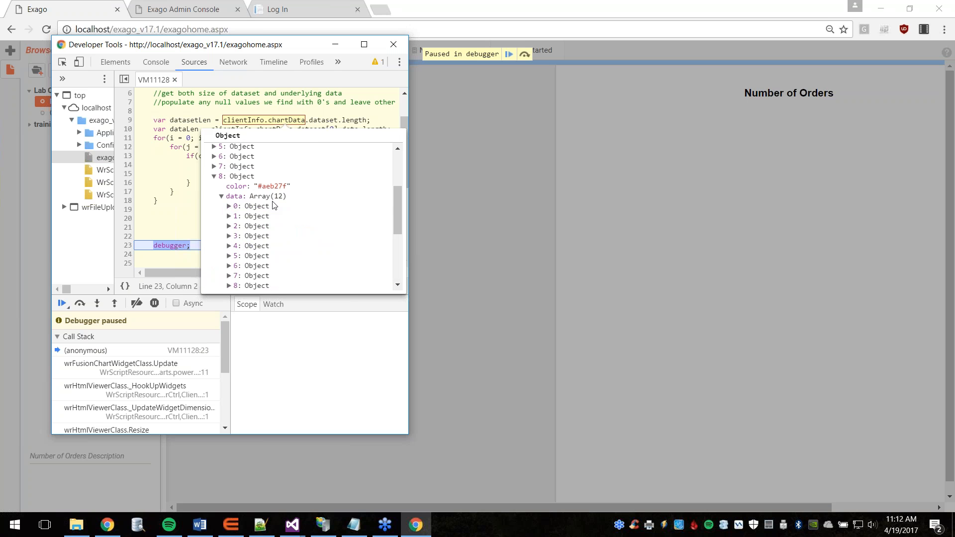
scroll(238, 203, down, 1)
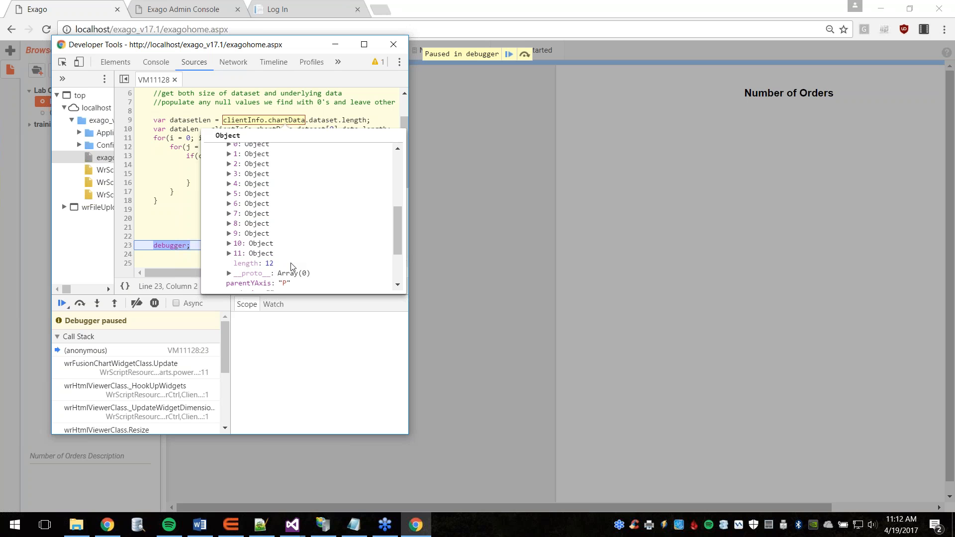
scroll(296, 263, up, 1)
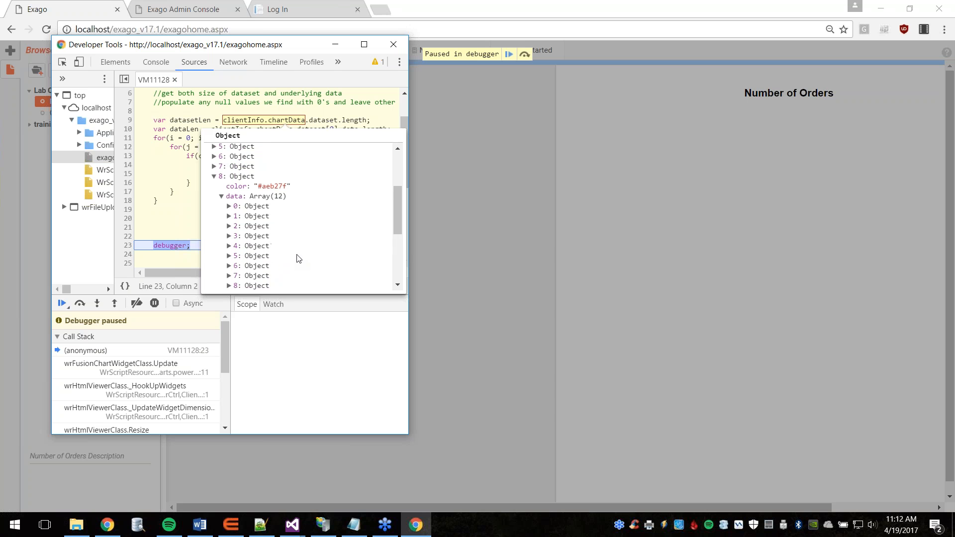
click(229, 207)
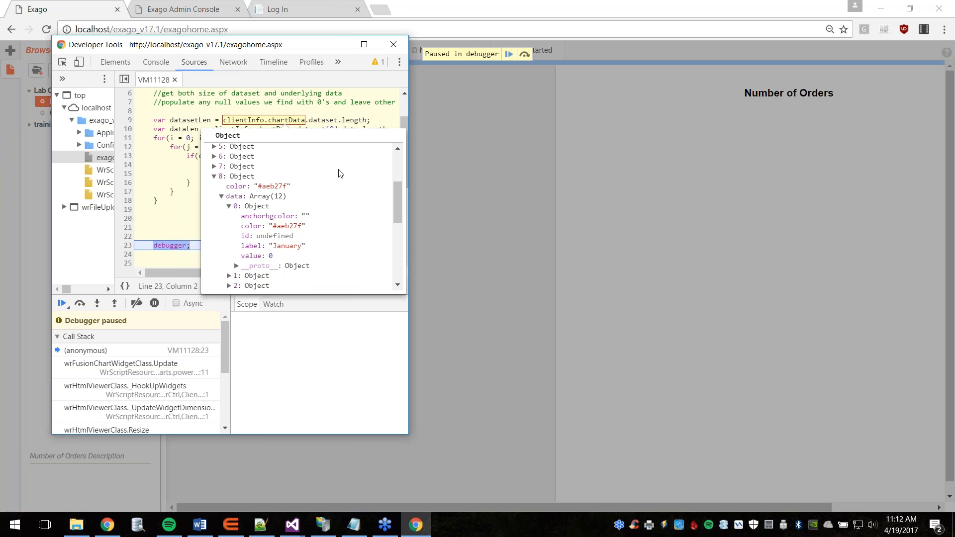
click(335, 44)
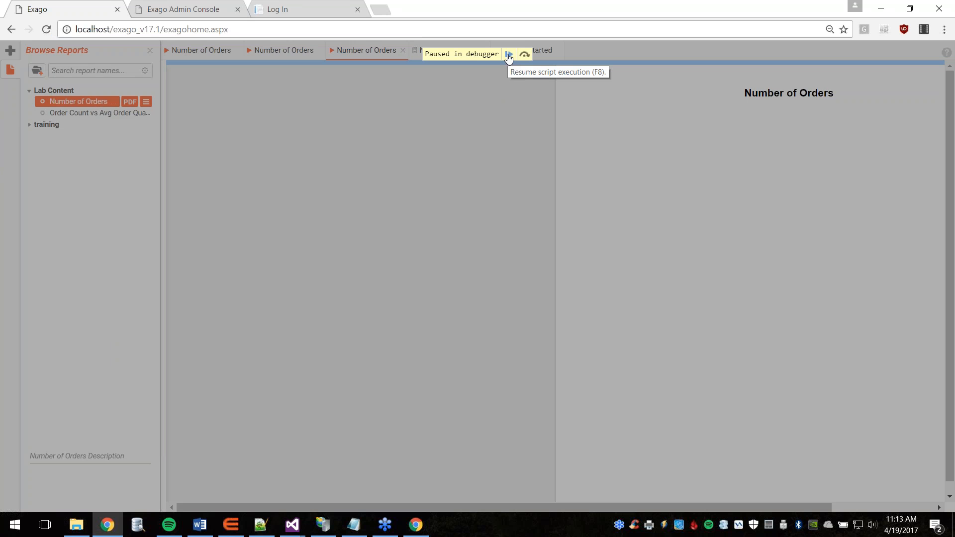
Step: Resume chart rendering and hide the Callahan, Davolio, Fuller, King, Leverling, Peacock and Suyama series
click(508, 58)
click(507, 58)
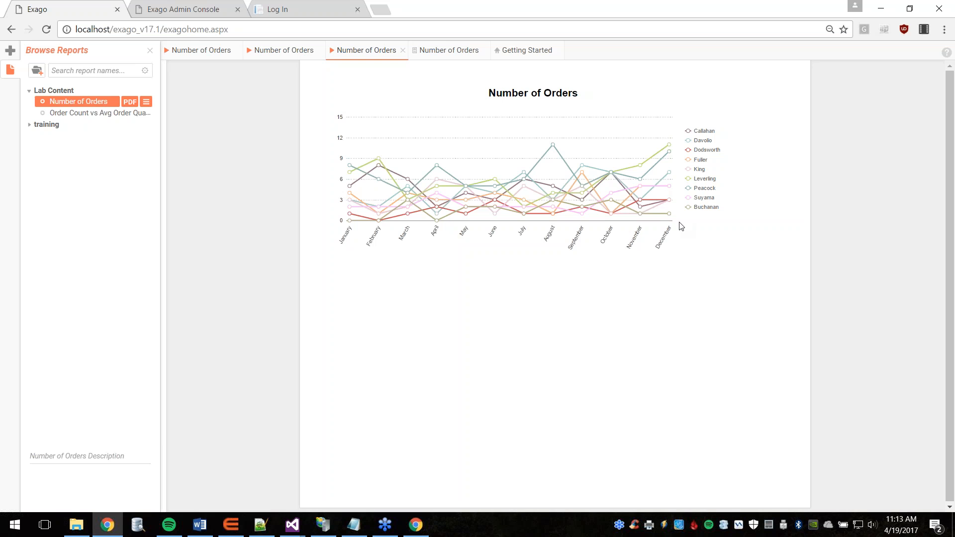
click(705, 131)
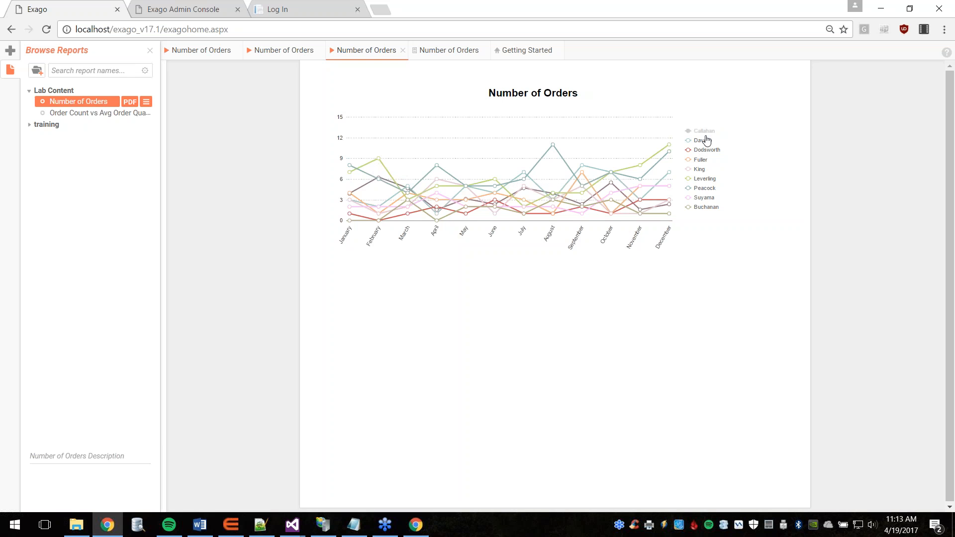
click(702, 141)
click(701, 160)
click(702, 170)
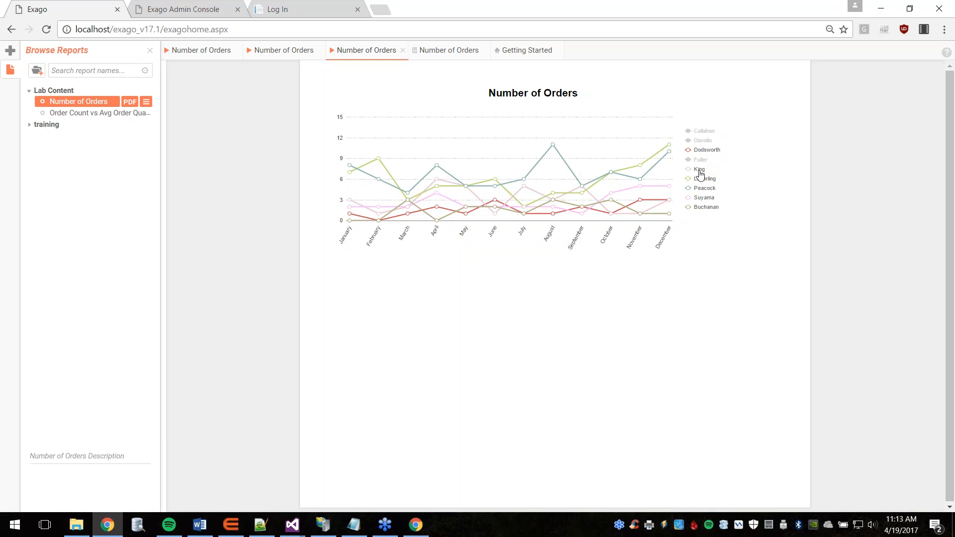
click(703, 180)
click(705, 189)
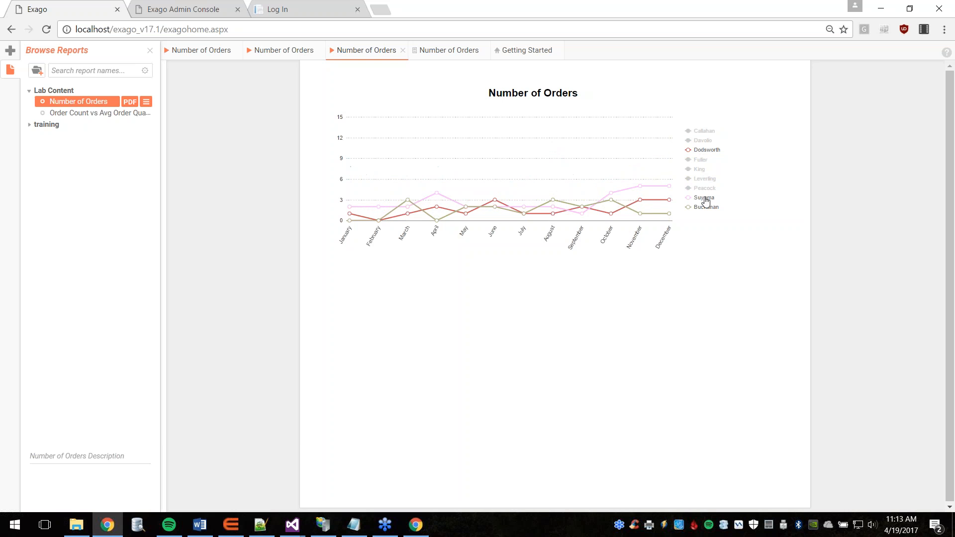
click(704, 197)
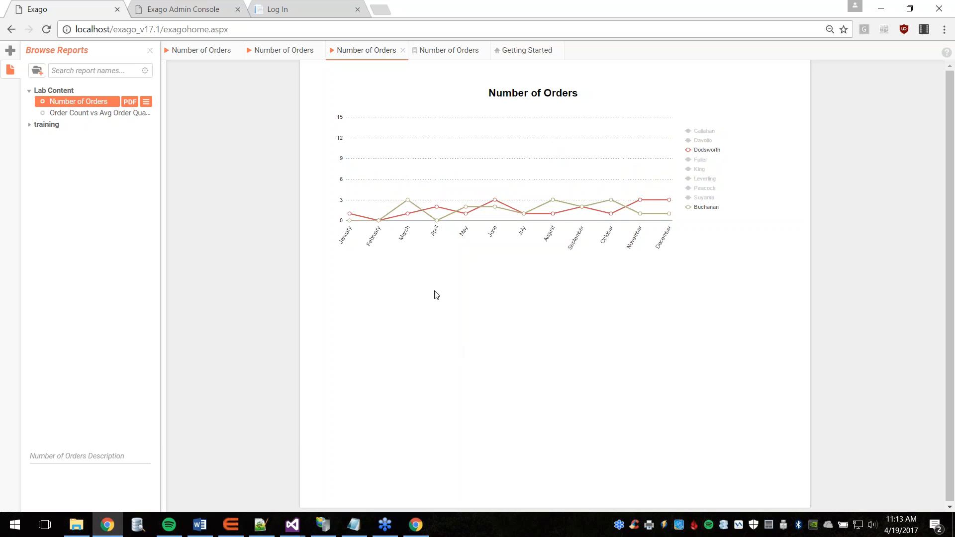
Step: Hide the Dodsworth series so only Buchanan remains, then return to the Admin Console
mouse_move(379, 224)
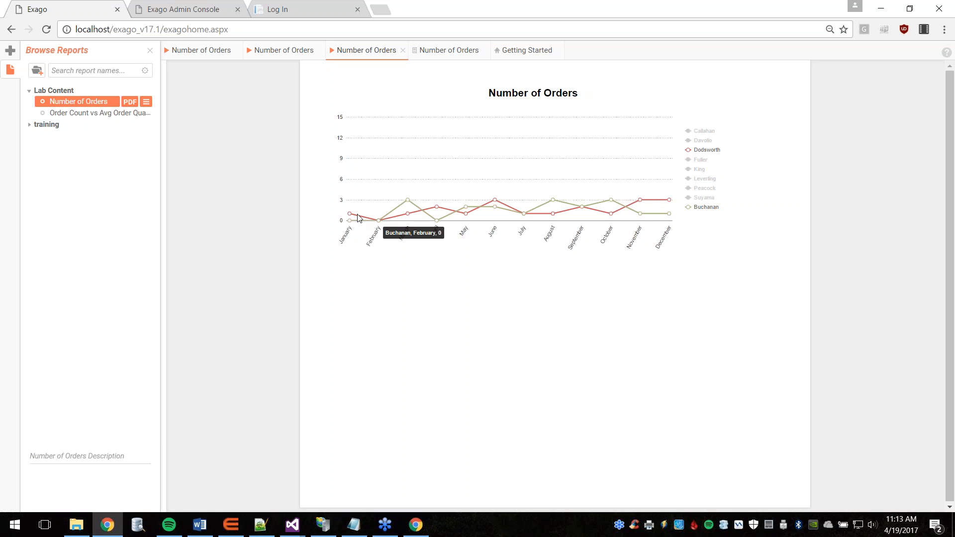
mouse_move(408, 216)
click(699, 153)
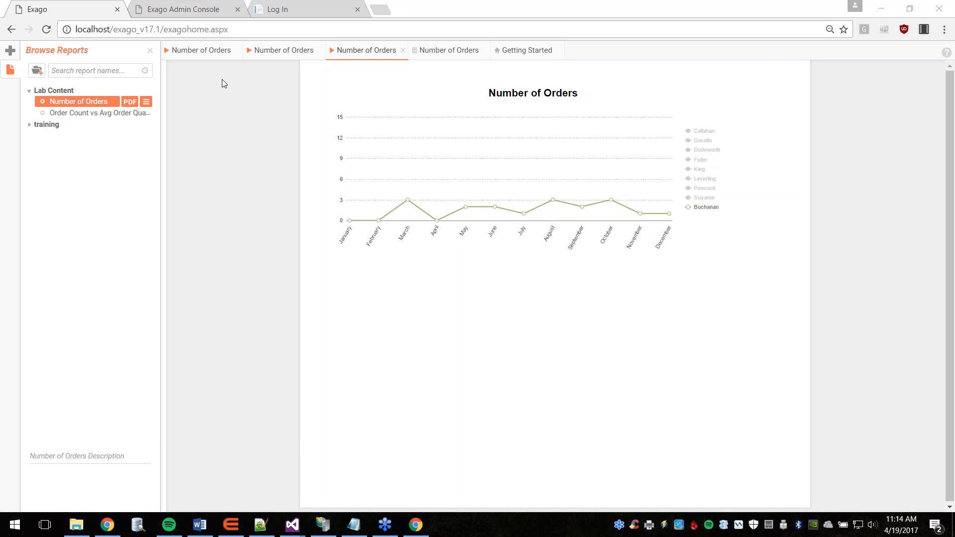
click(176, 6)
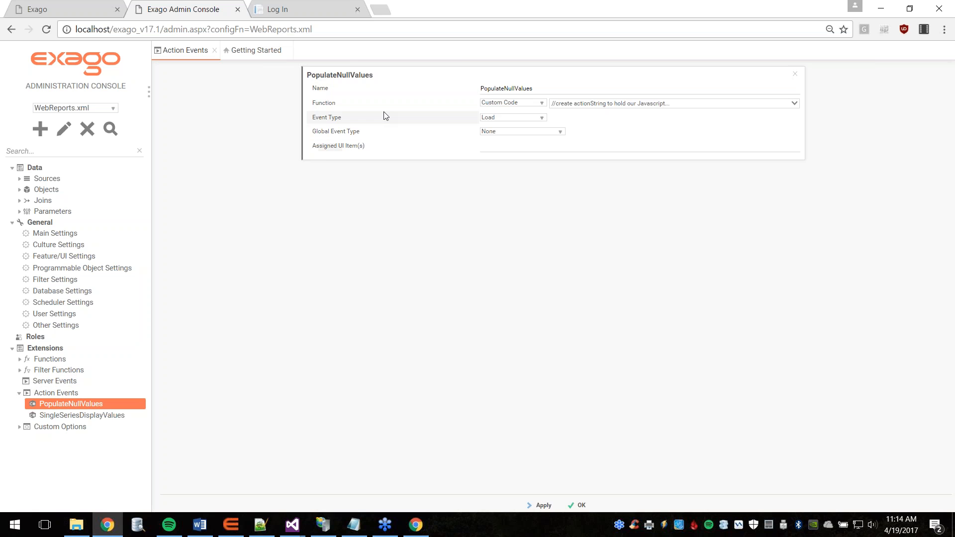
Step: Discard the new action event form and PopulateNullValues panel, then go back to the reporting application
right_click(40, 396)
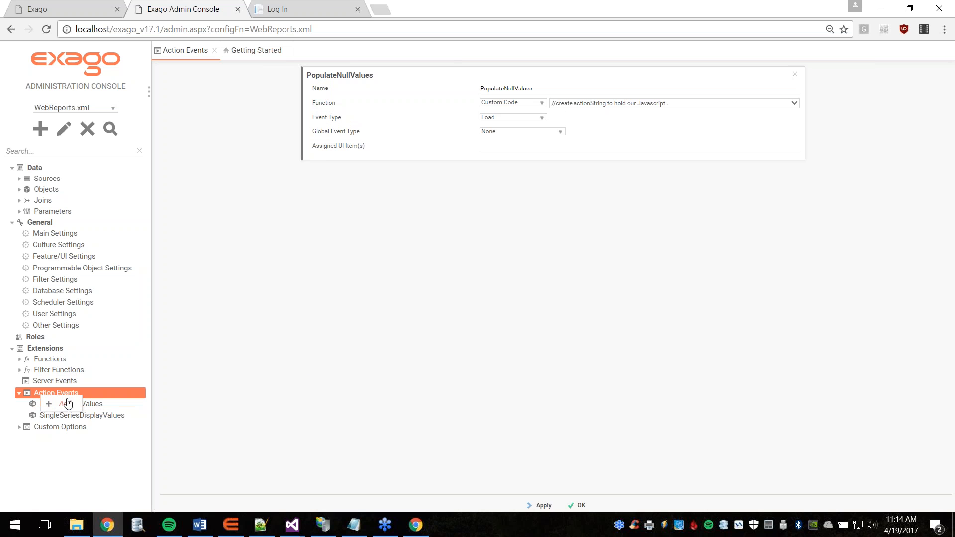
click(66, 404)
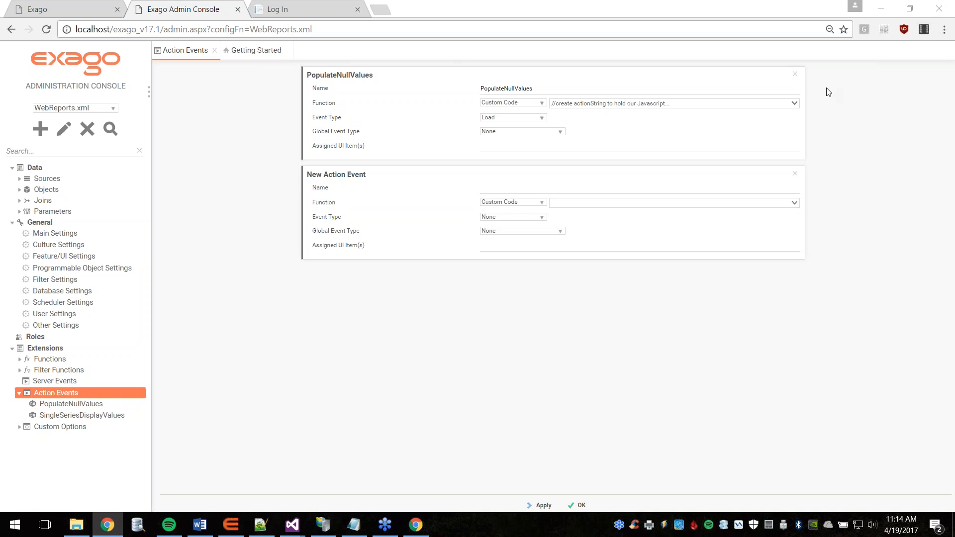
click(795, 74)
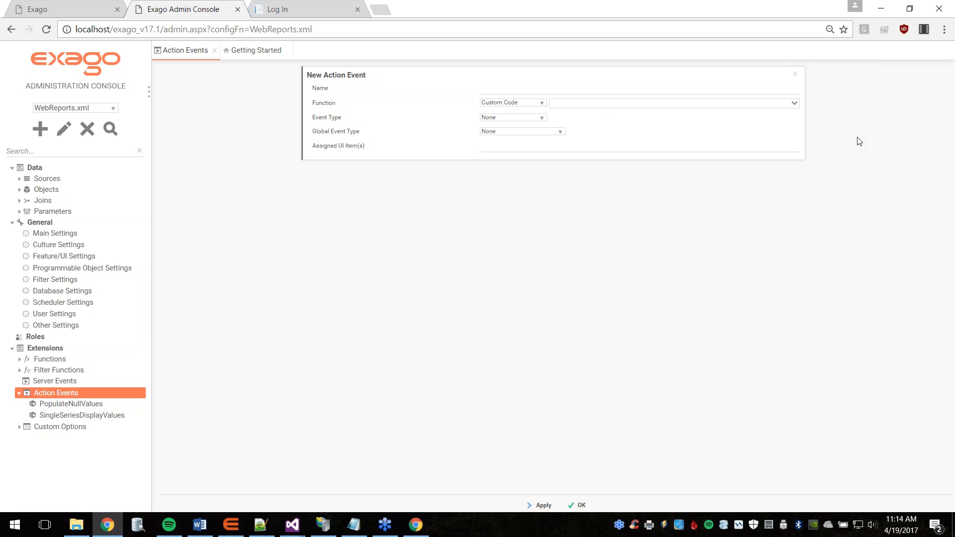
click(794, 74)
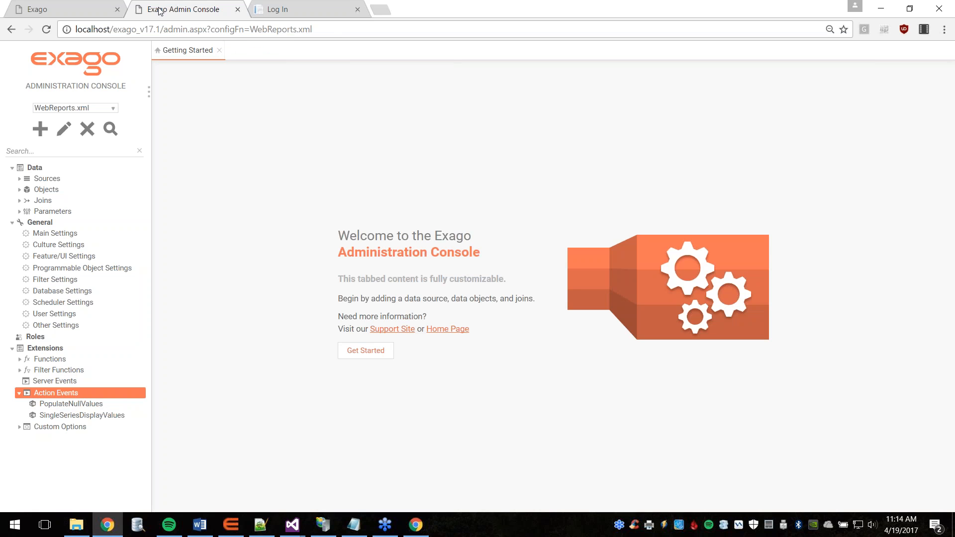
click(39, 6)
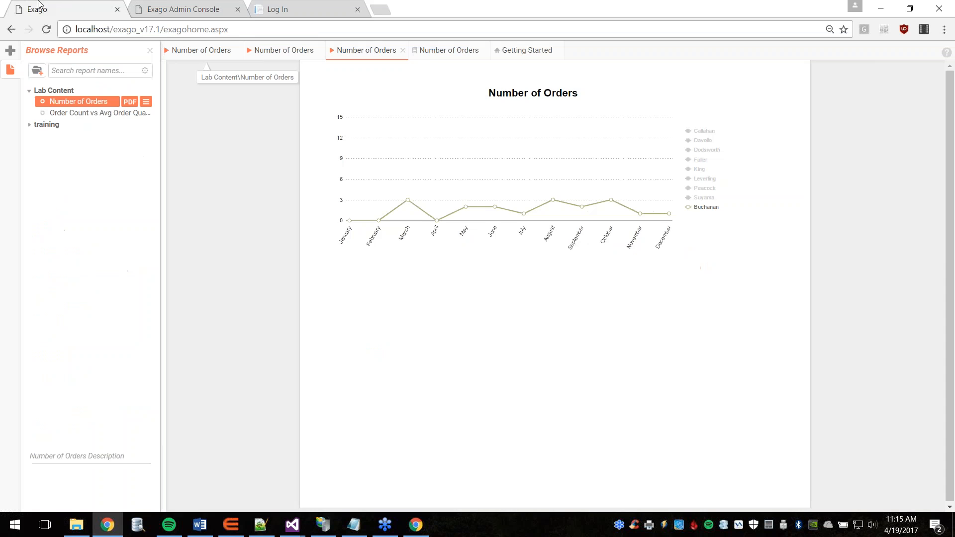
Step: Select the Report Footer chart in the Number of Orders designer and open its linked action events
click(437, 51)
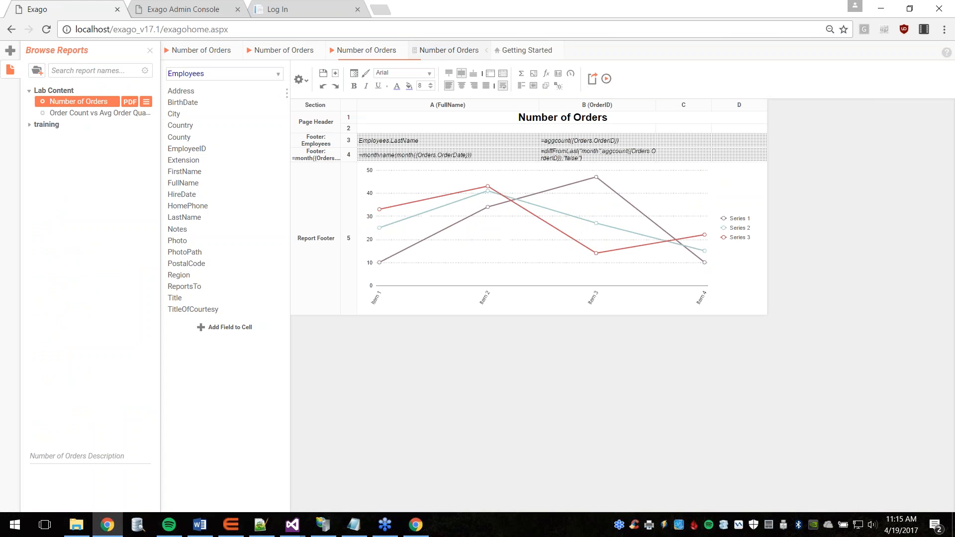
click(522, 256)
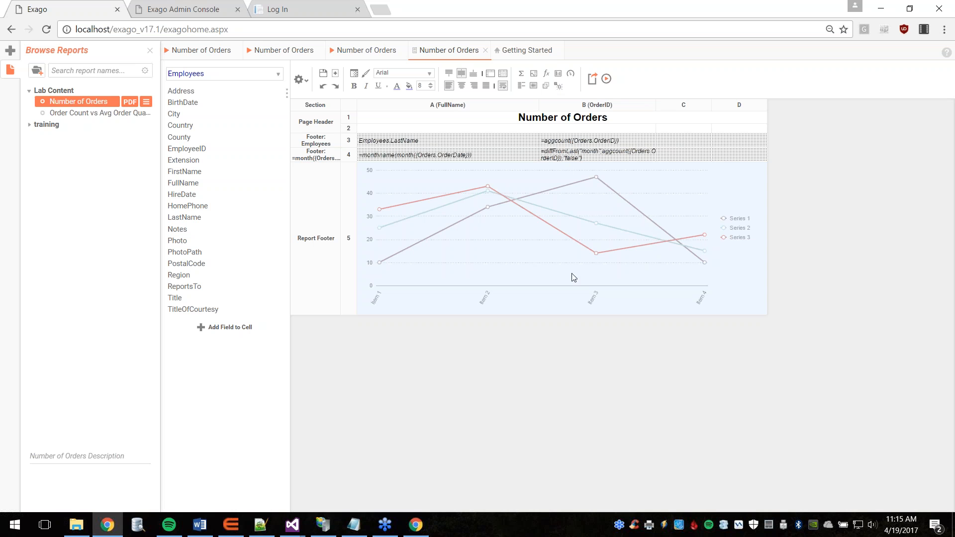
click(558, 87)
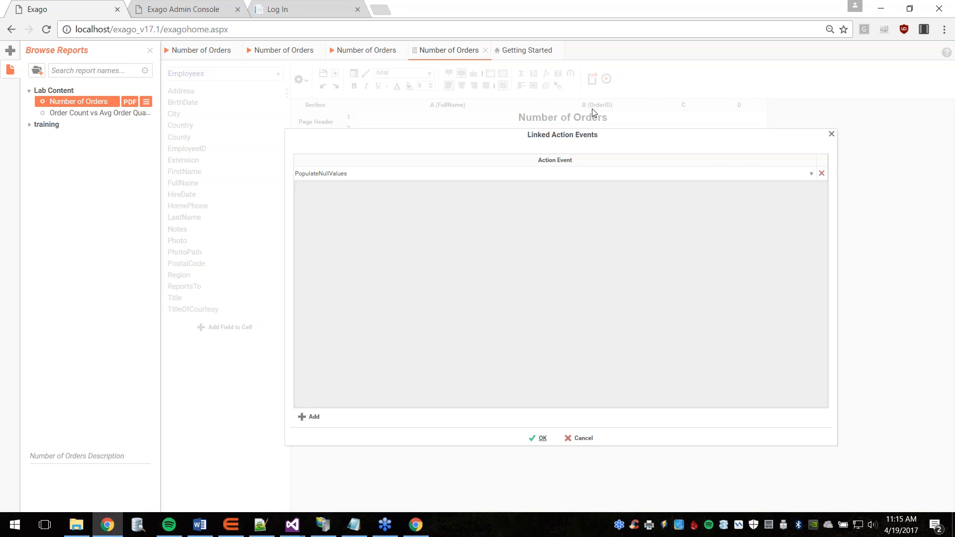
Step: Remove and re-add PopulateNullValues as the chart's linked action event, then confirm with OK
drag(586, 135, 472, 134)
click(707, 174)
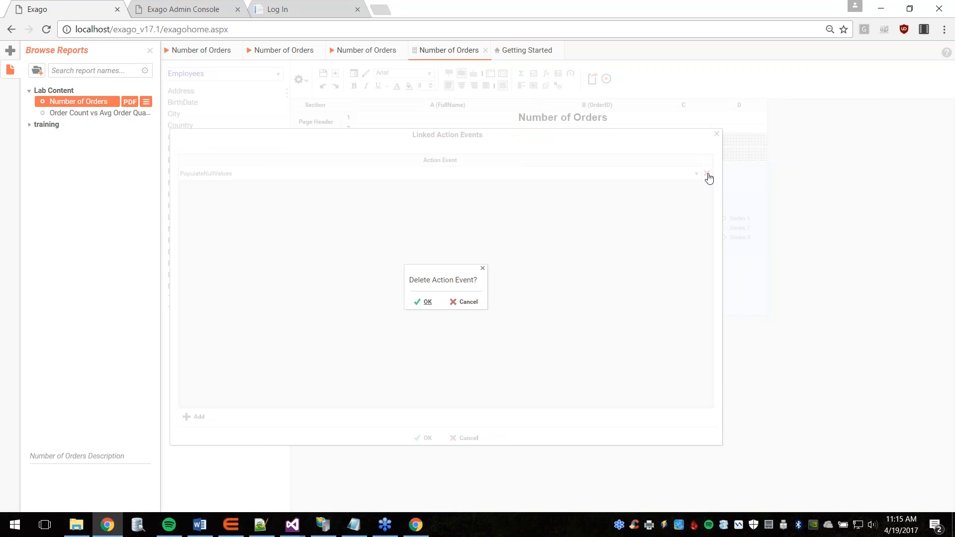
click(419, 302)
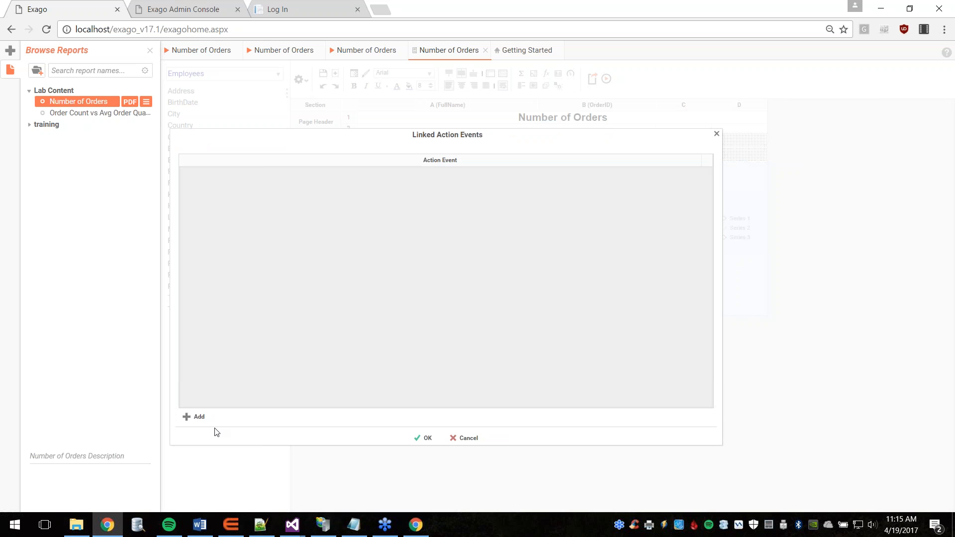
click(197, 420)
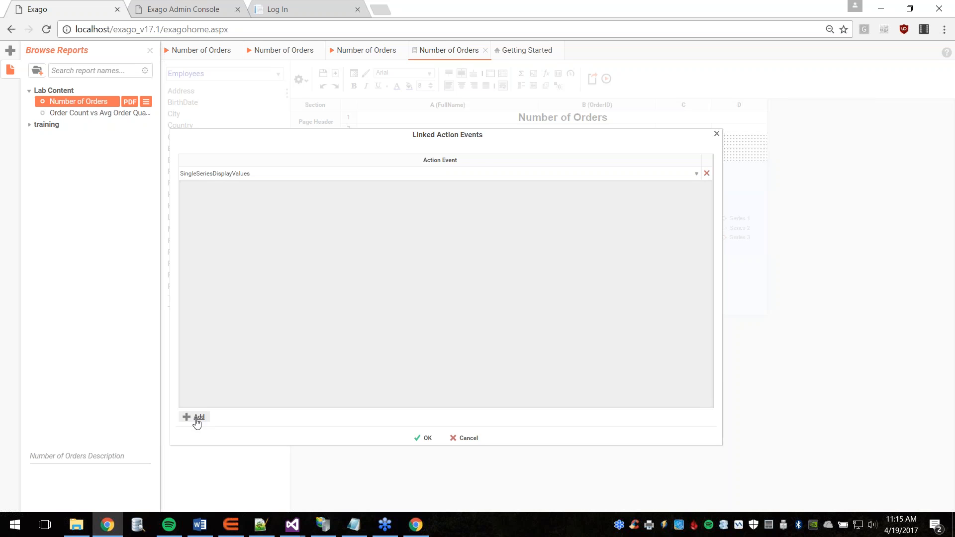
click(696, 173)
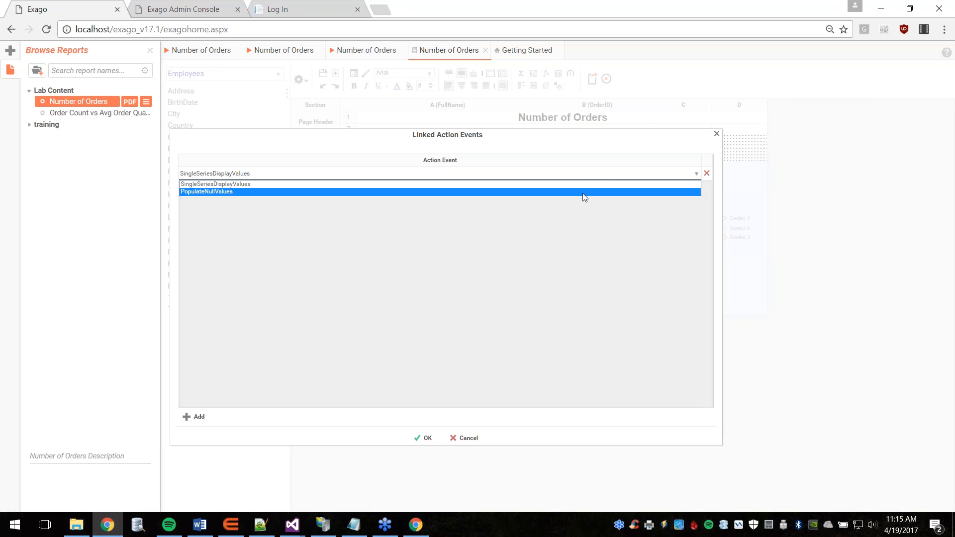
click(583, 193)
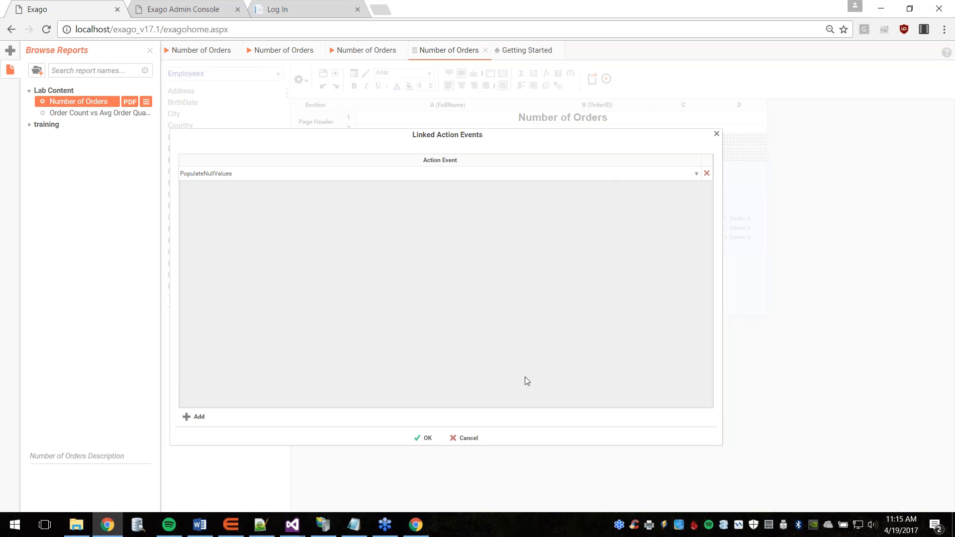
click(425, 438)
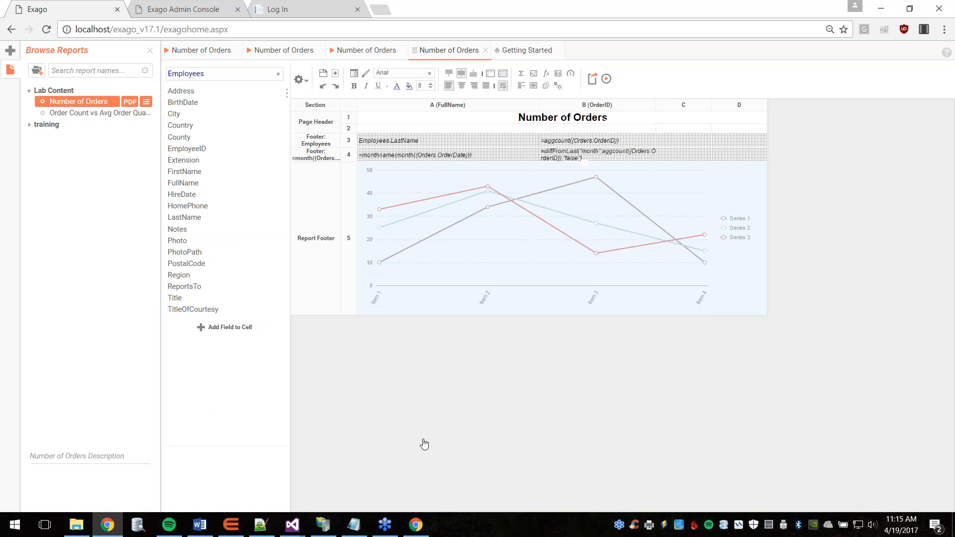
Step: Execute the report and resume the debugger so every employee's monthly line renders
click(607, 79)
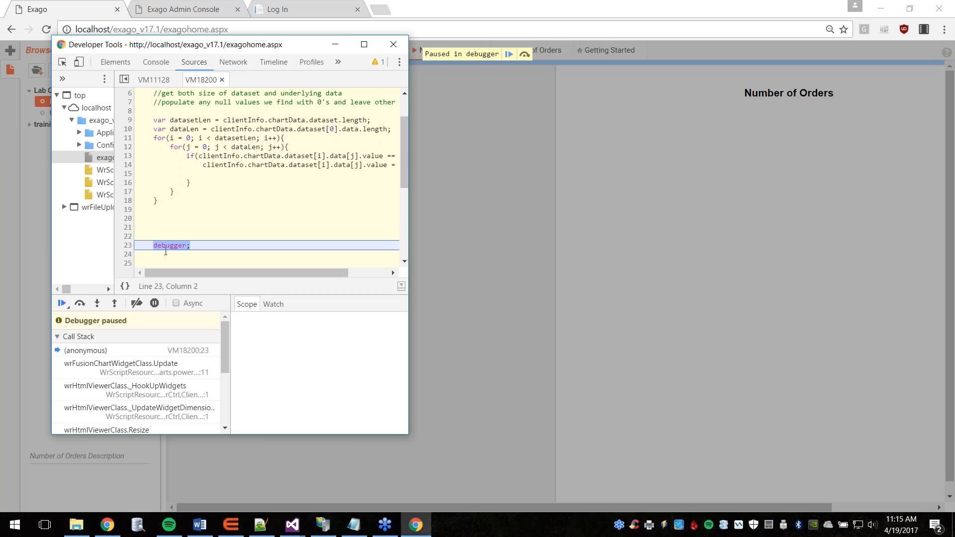
click(508, 53)
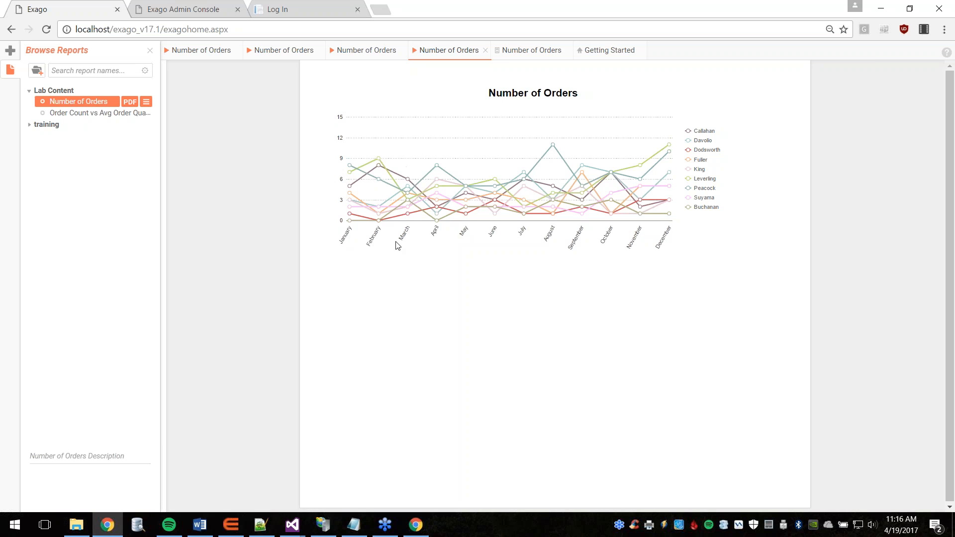
Step: Close the three leftover Number of Orders tabs plus its output and designer tabs
middle_click(207, 58)
middle_click(208, 57)
middle_click(207, 58)
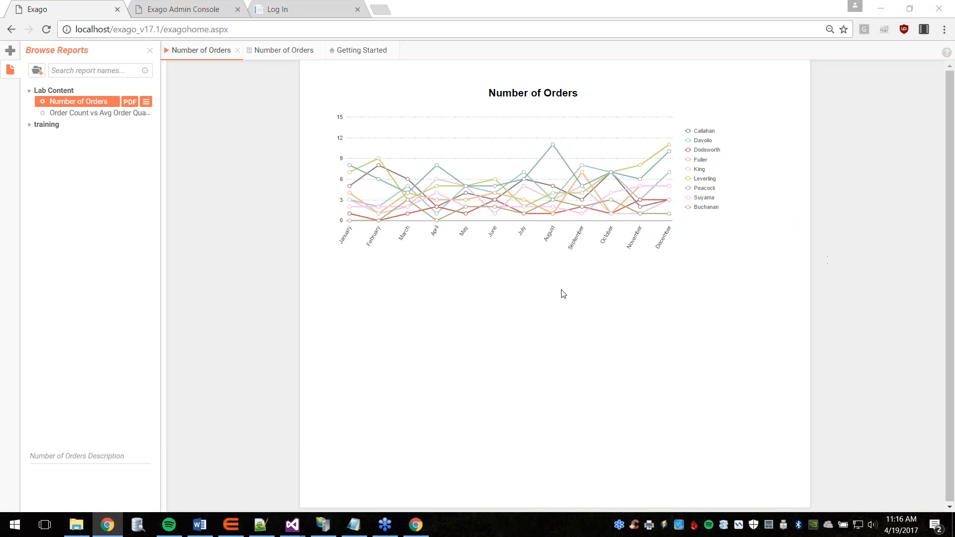
middle_click(198, 51)
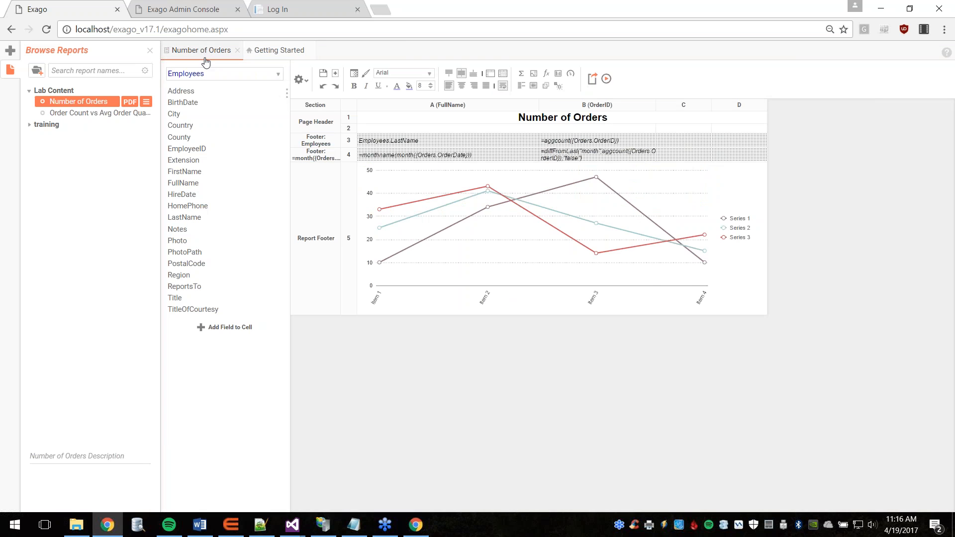
middle_click(204, 56)
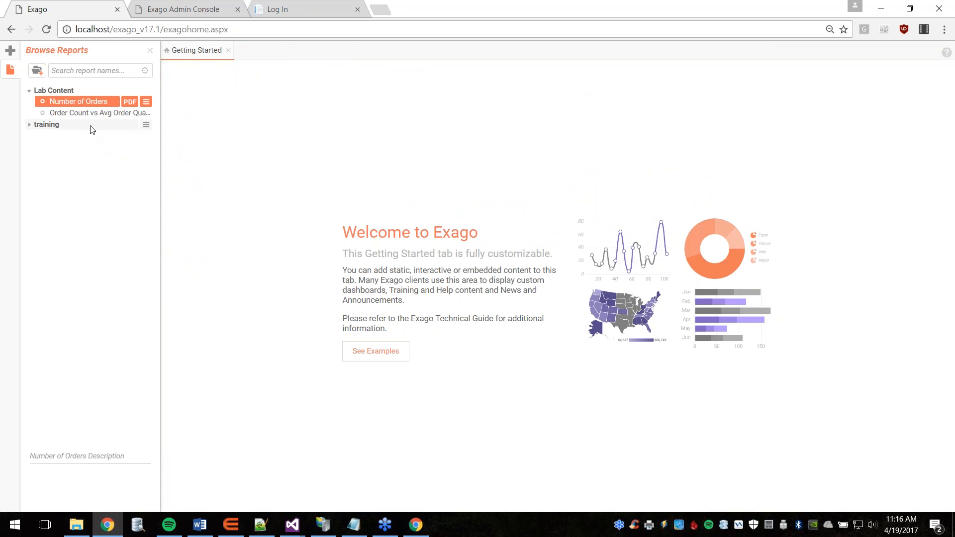
Step: Open Order Count vs Avg Order Quantity from Lab Content in the designer
click(82, 113)
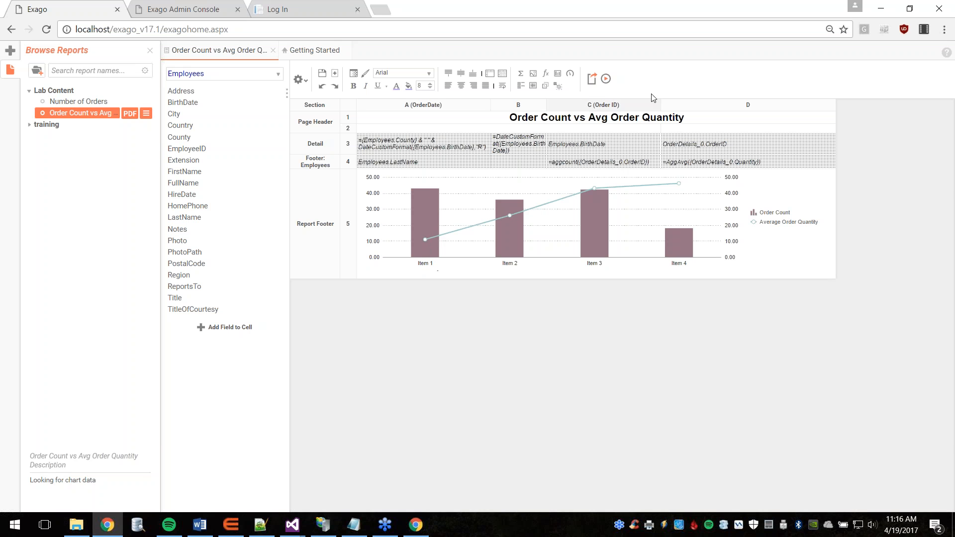
Step: Execute the Order Count vs Avg Order Quantity report, review its chart output, and return to the designer
click(605, 80)
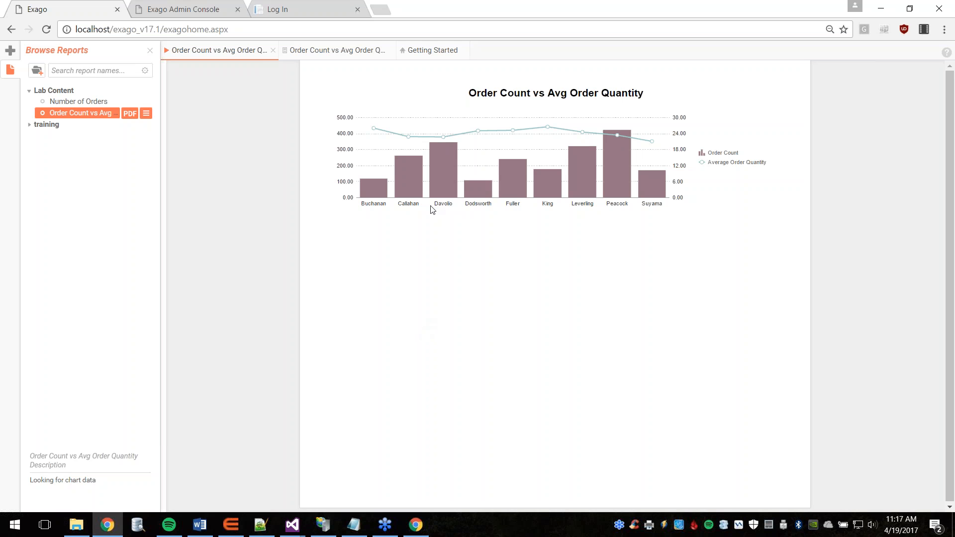
mouse_move(437, 186)
click(317, 51)
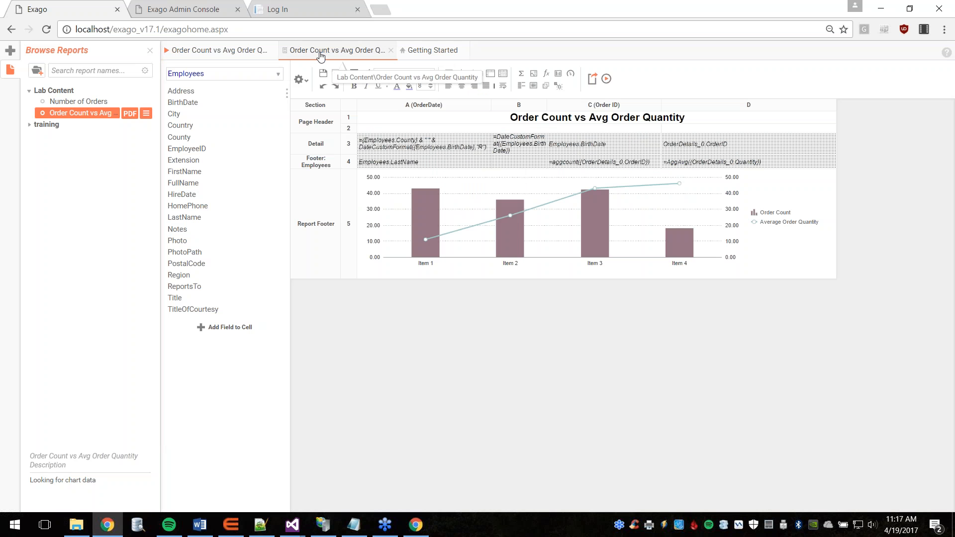
Step: In the combo chart's wizard, set Point Labels to Series Values, preview, and finish
click(536, 216)
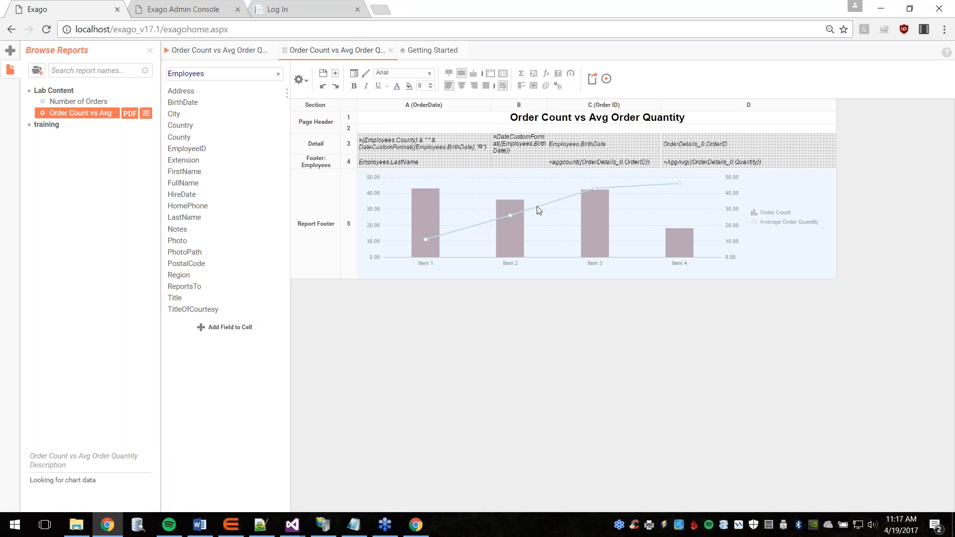
double_click(537, 209)
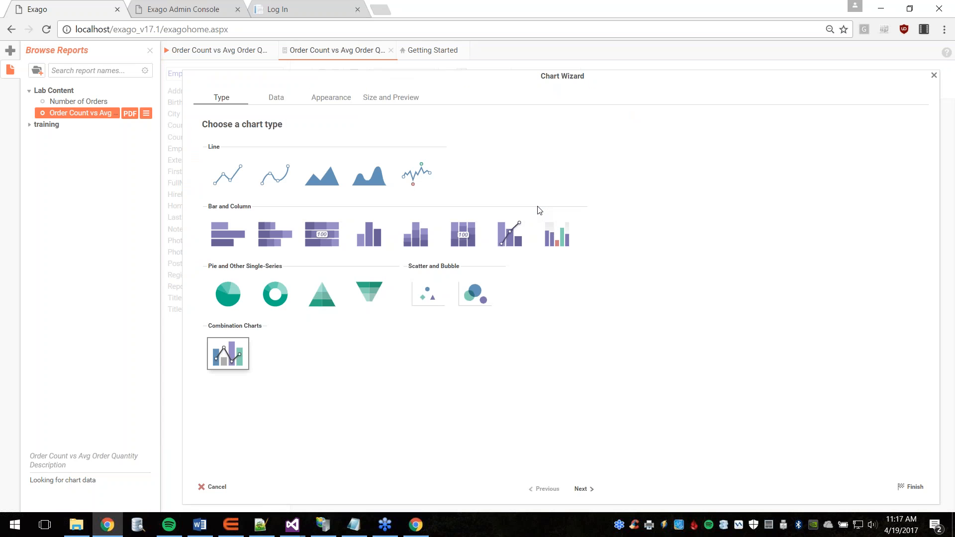
click(325, 101)
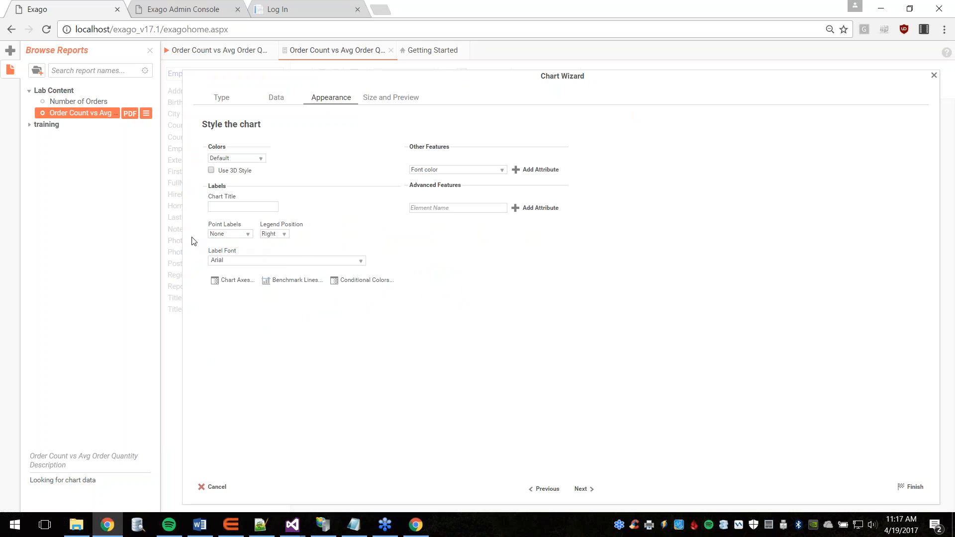
click(248, 235)
click(231, 249)
click(385, 99)
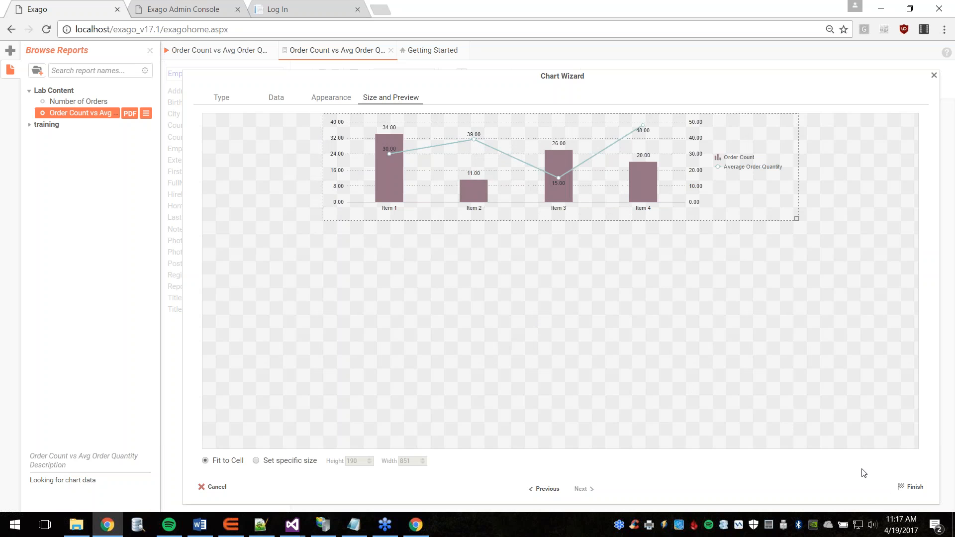
click(912, 488)
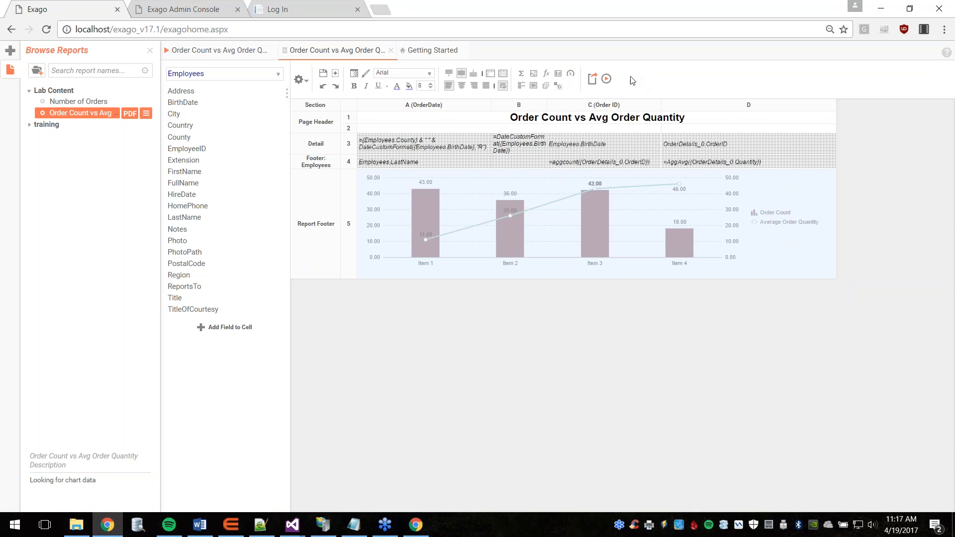
Step: Run the combo chart report, then close the extra viewer tab and return to the Admin Console
click(607, 80)
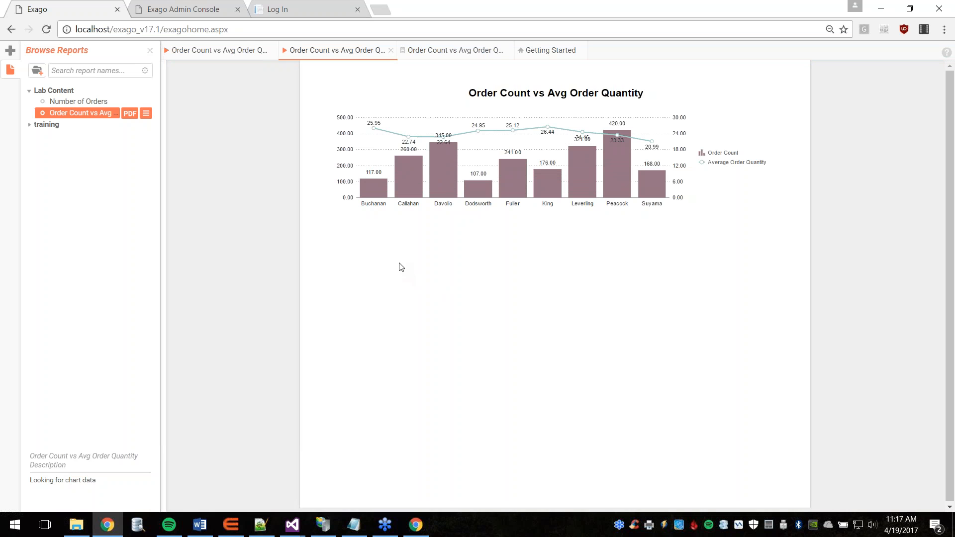
mouse_move(579, 160)
mouse_move(523, 187)
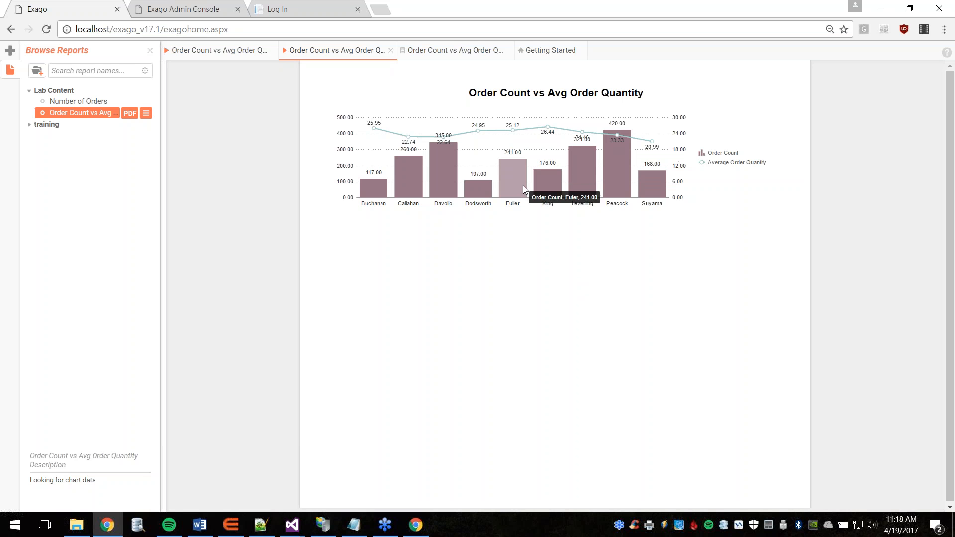
mouse_move(515, 134)
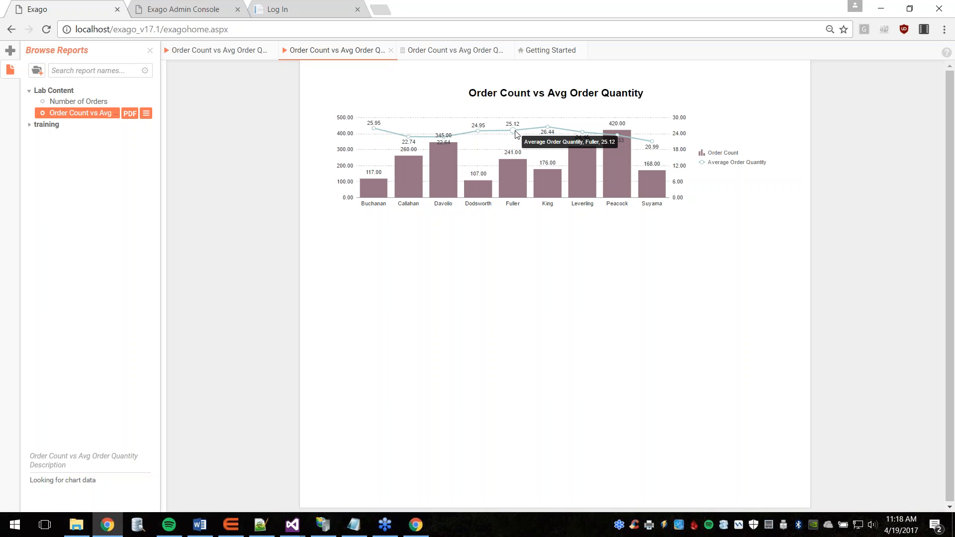
middle_click(224, 53)
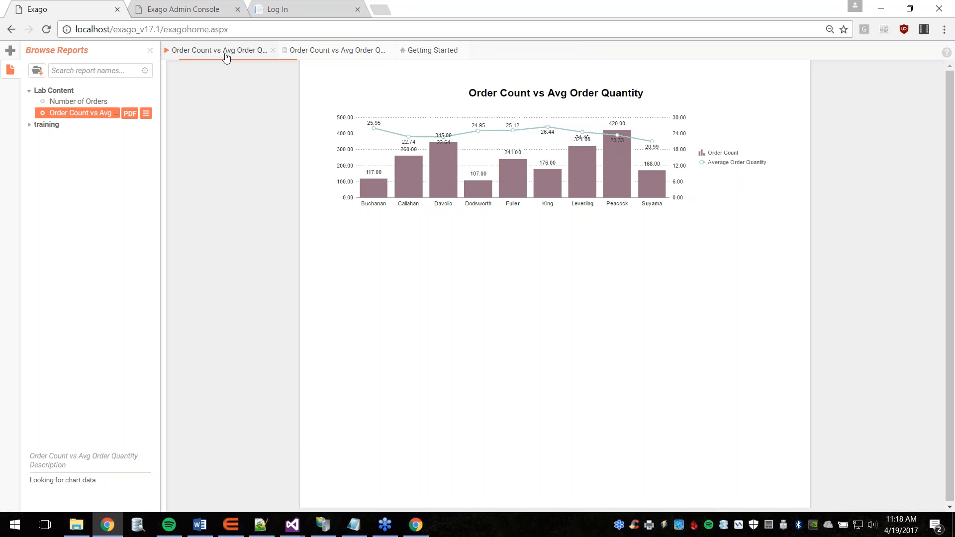
click(182, 6)
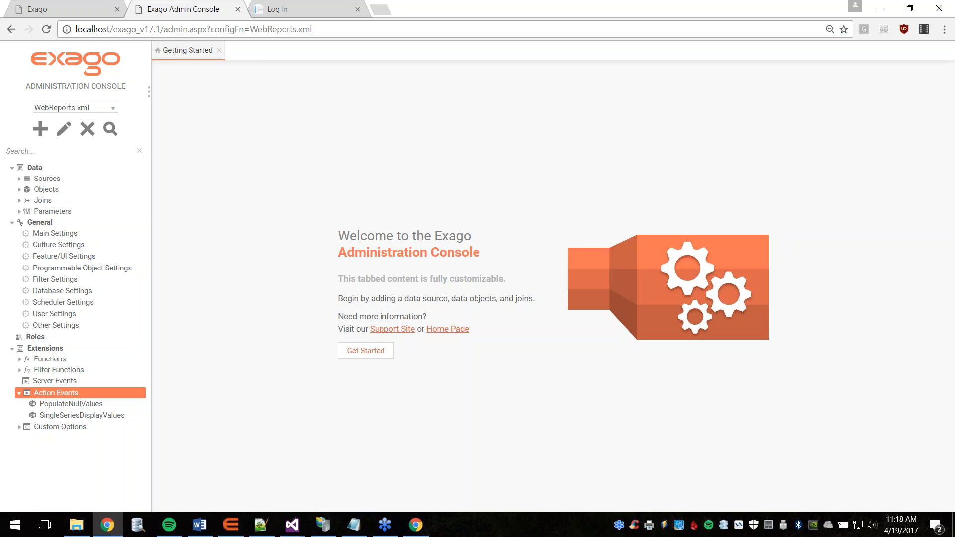
Step: Open the SingleSeriesDisplayValues action event to view its Custom Code function and Load event type
click(103, 416)
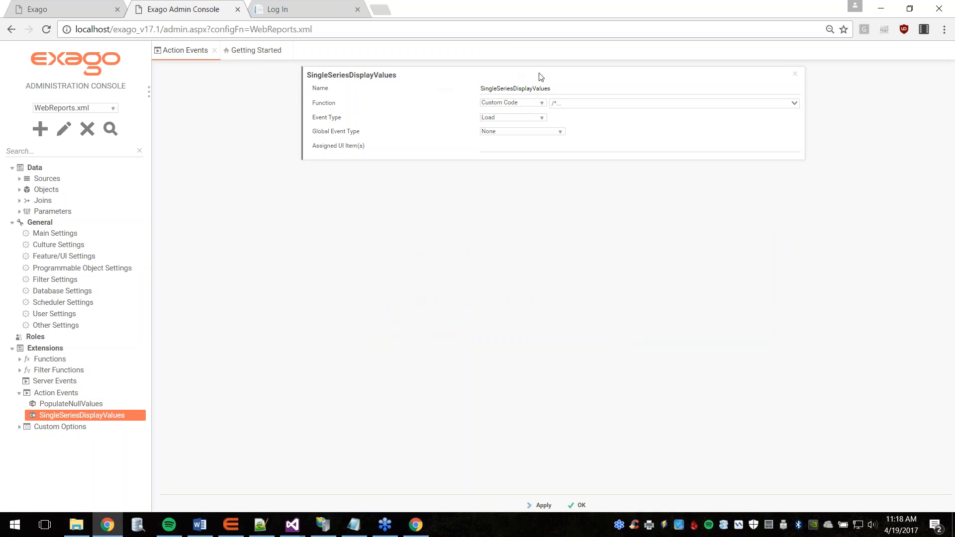
drag(565, 89, 476, 92)
click(481, 70)
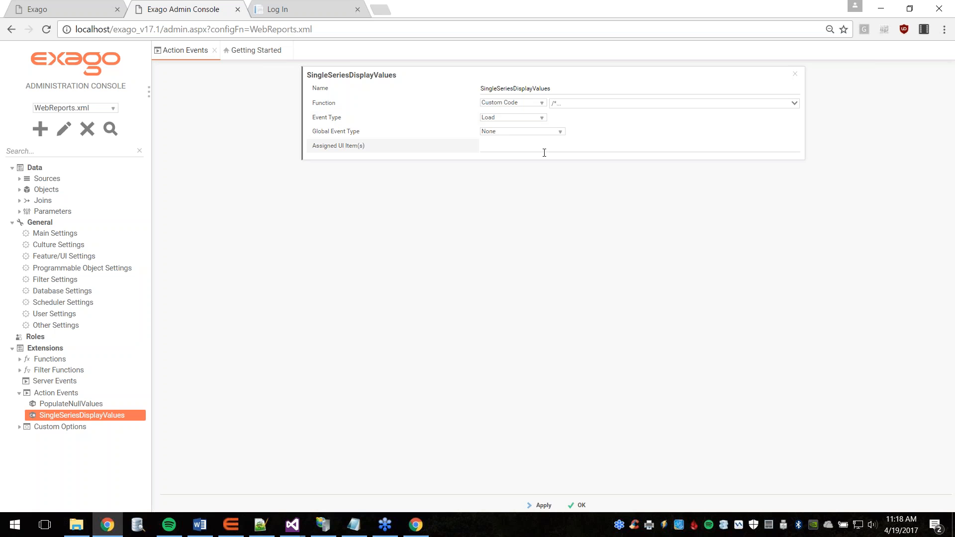
Step: Review the C# custom code setting dataset[1].showValues to 0 with a debugger statement, then accept it
click(657, 106)
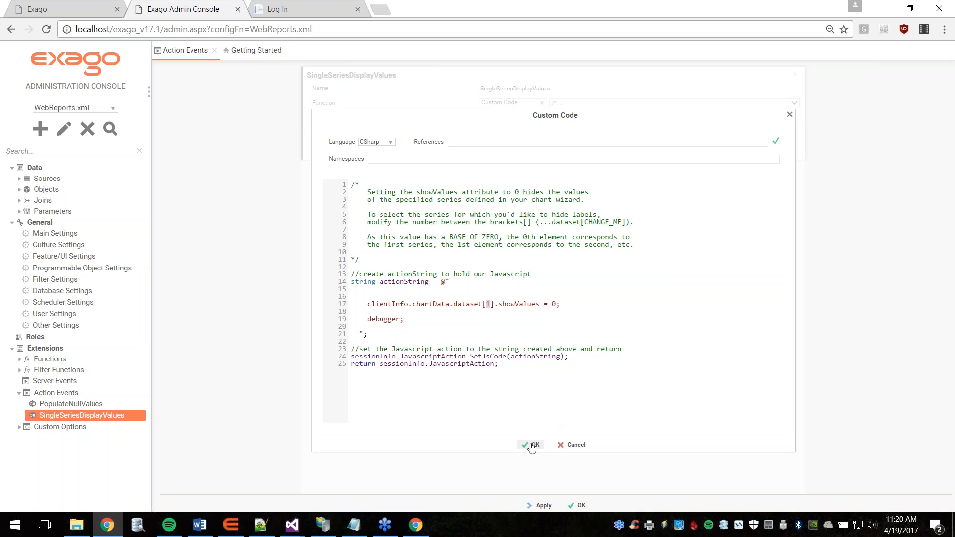
click(532, 444)
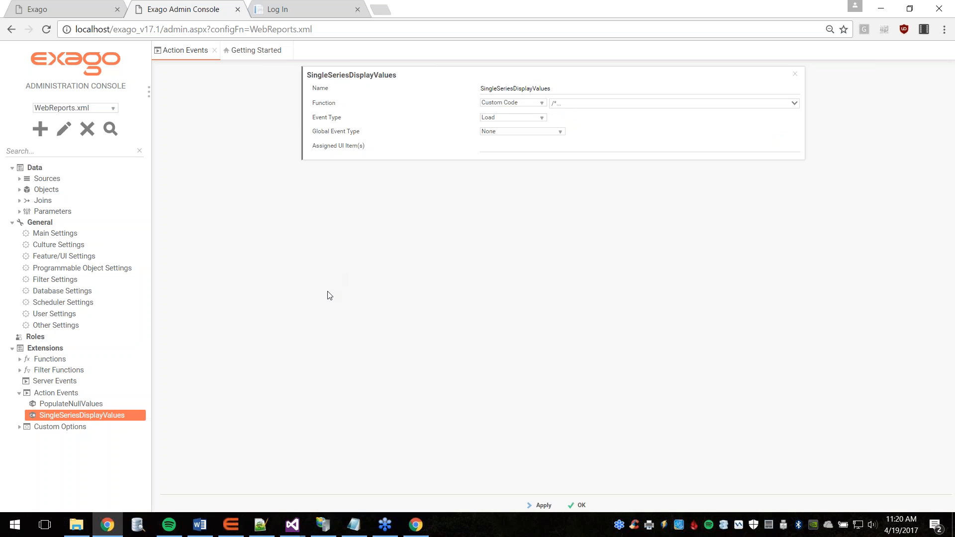
Step: Open the Order Count vs Avg Order Quantity report in the designer and the chart's Linked Action Events
click(63, 6)
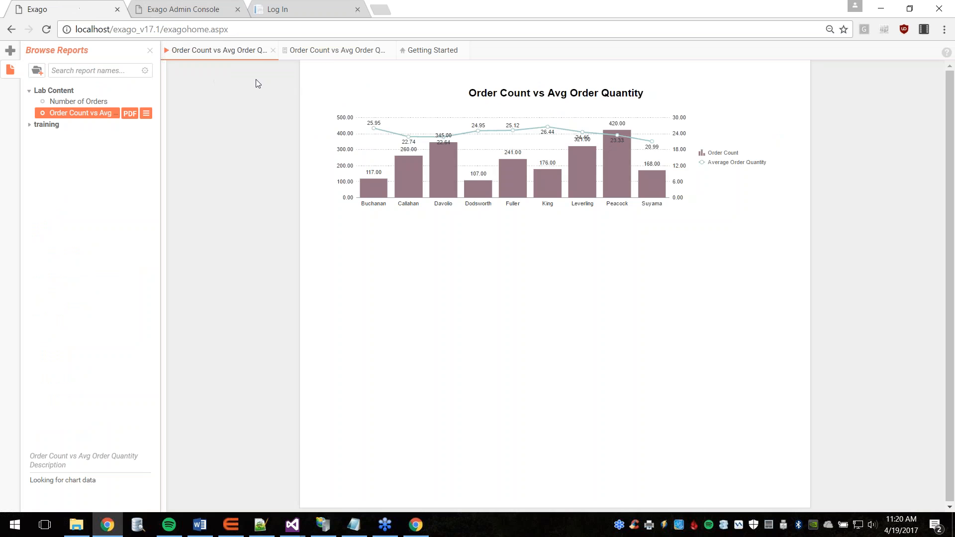
click(327, 56)
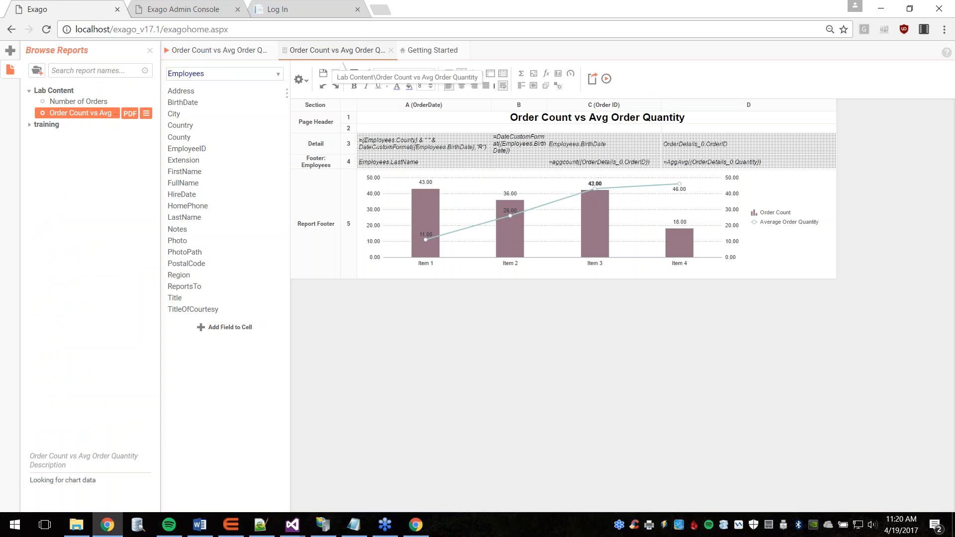
click(589, 229)
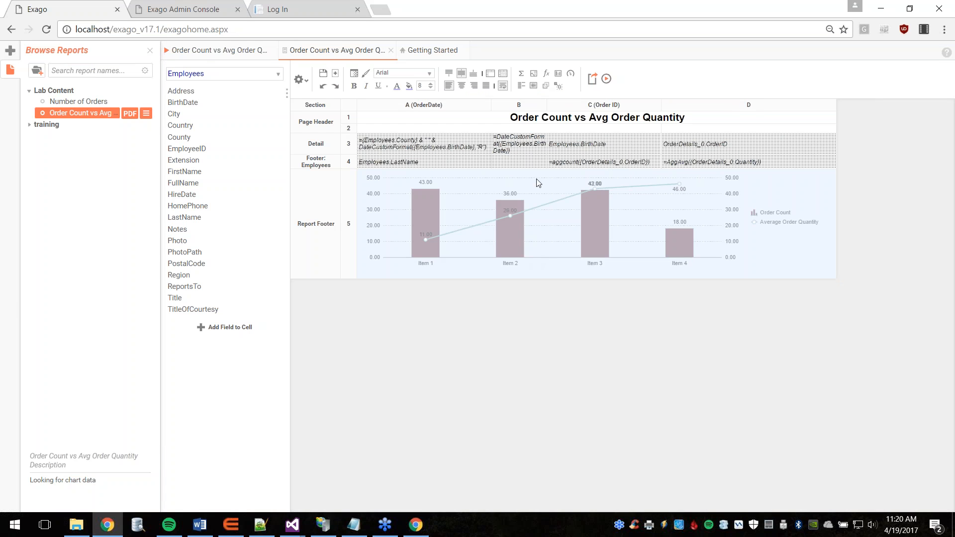
click(558, 87)
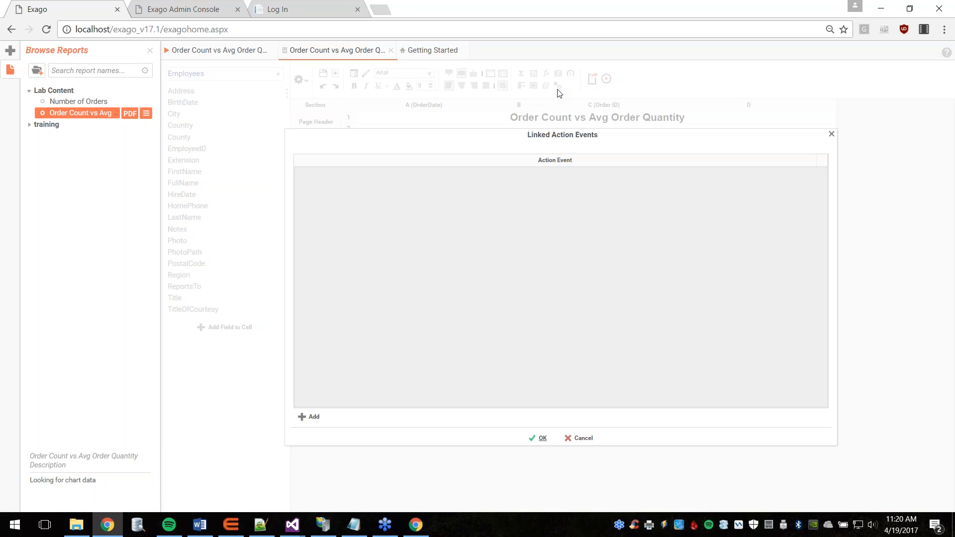
Step: Link the SingleSeriesDisplayValues action event to the chart and confirm it
click(310, 421)
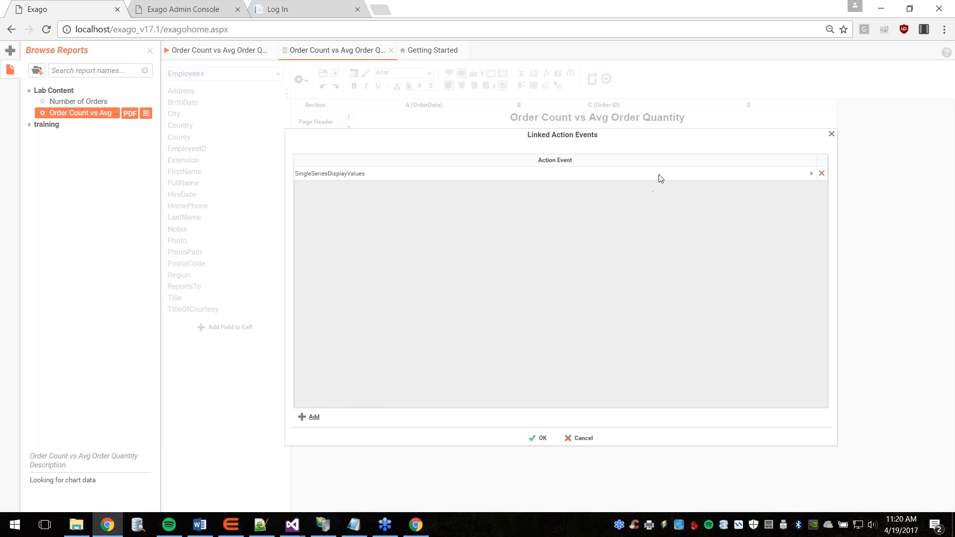
click(657, 175)
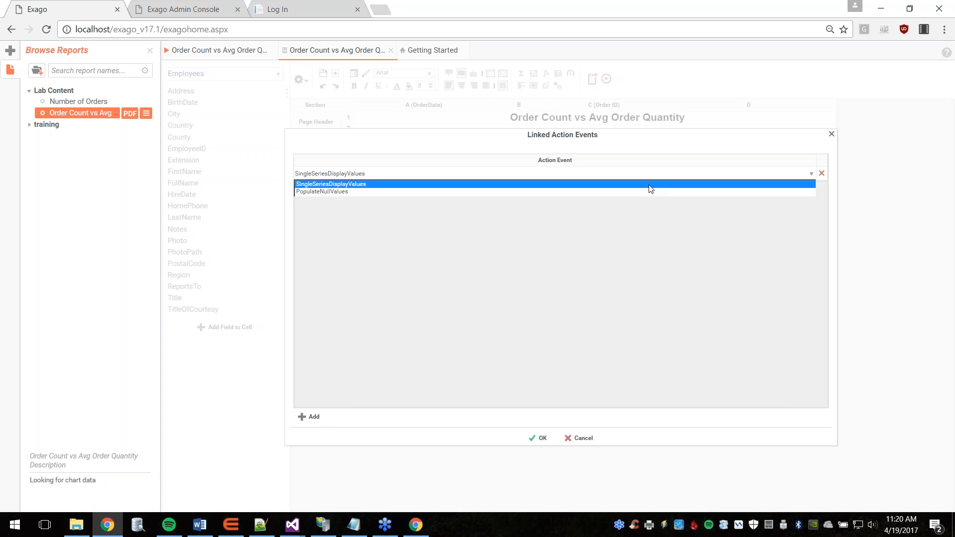
click(649, 186)
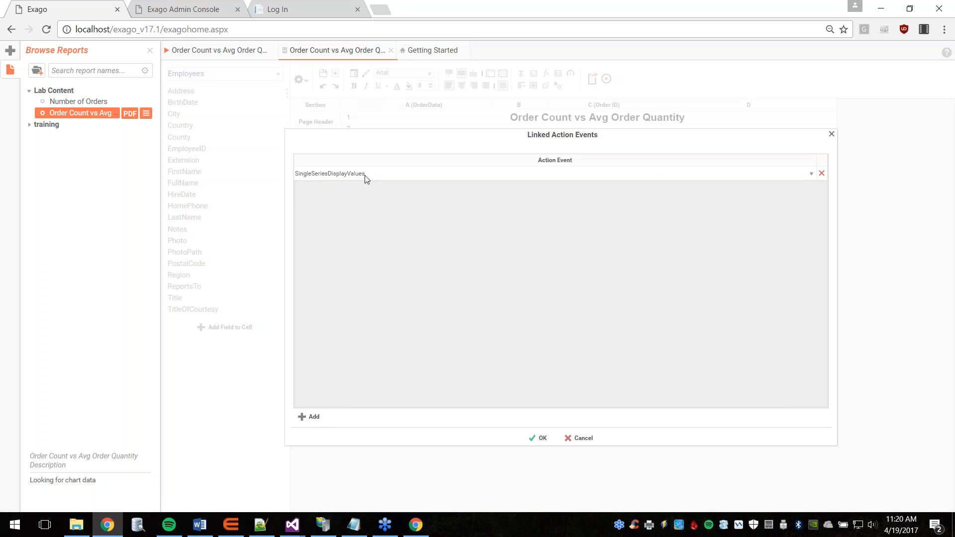
click(533, 441)
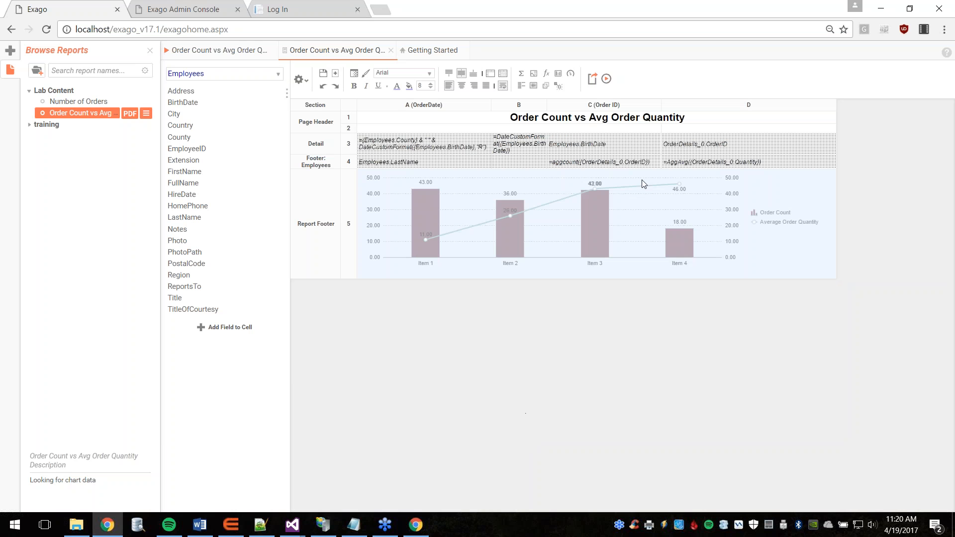
click(426, 522)
click(481, 403)
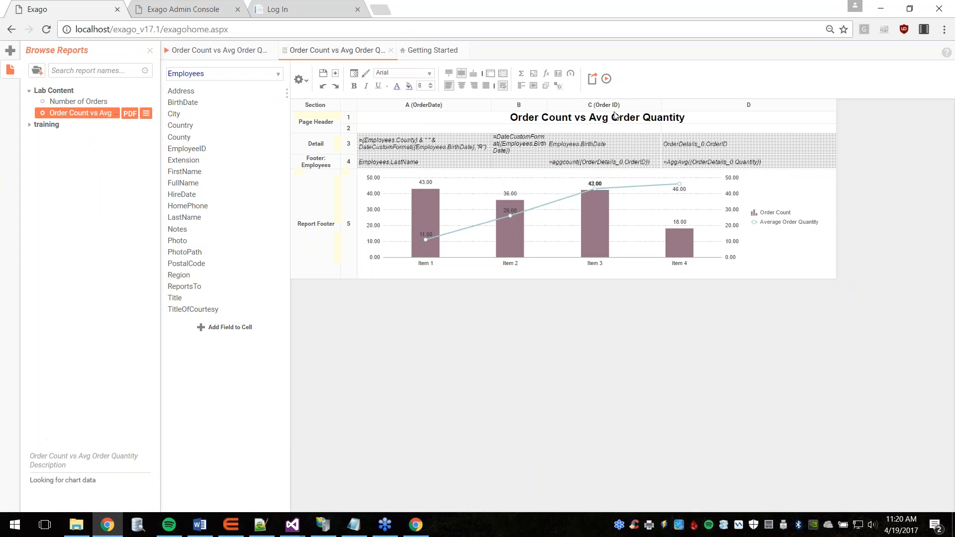
Step: Run the report, confirm the Average Order Quantity series (dataset 1) has showValues 0, then resume
click(607, 80)
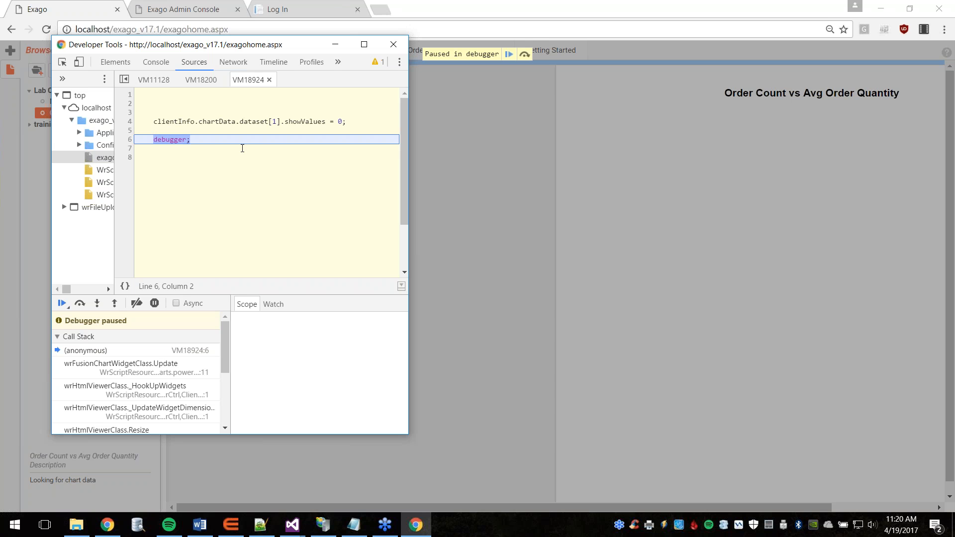
mouse_move(217, 121)
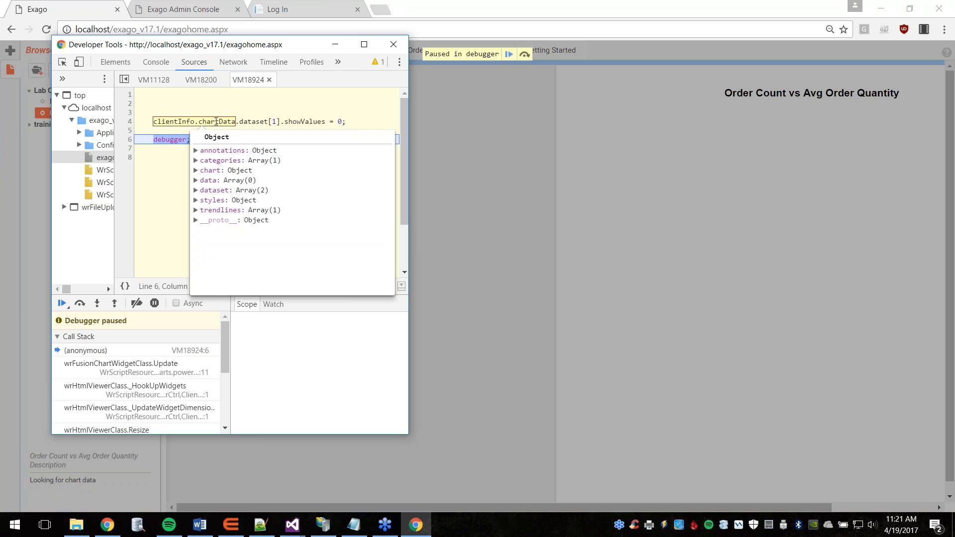
click(196, 191)
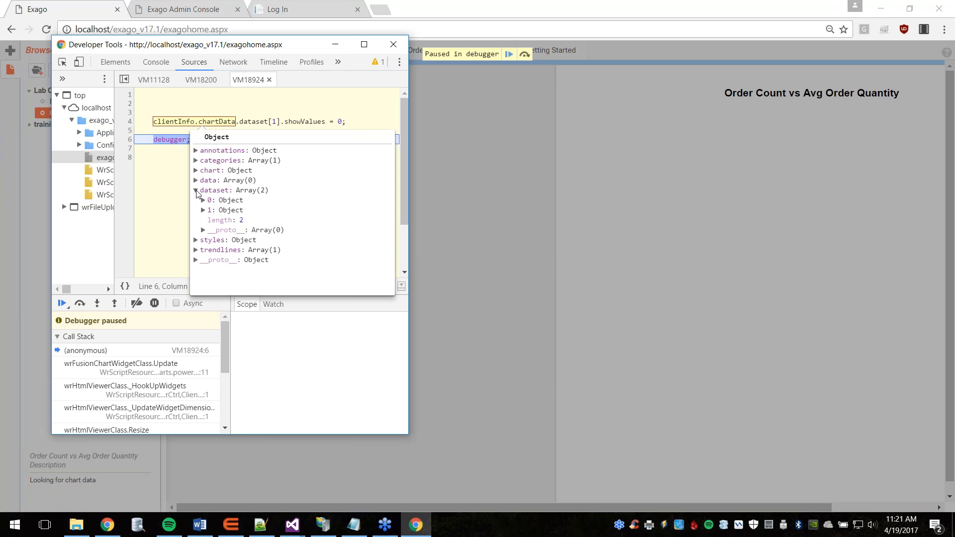
click(204, 211)
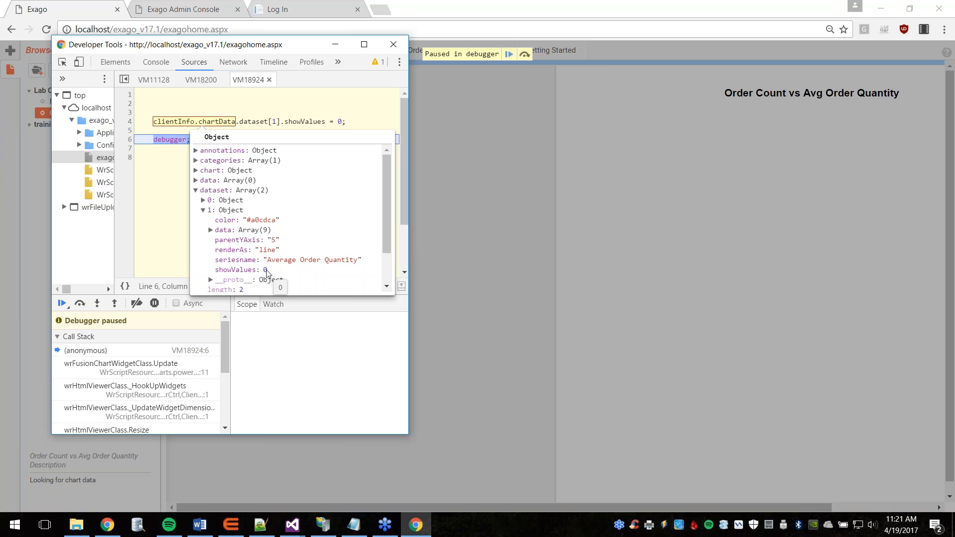
click(510, 55)
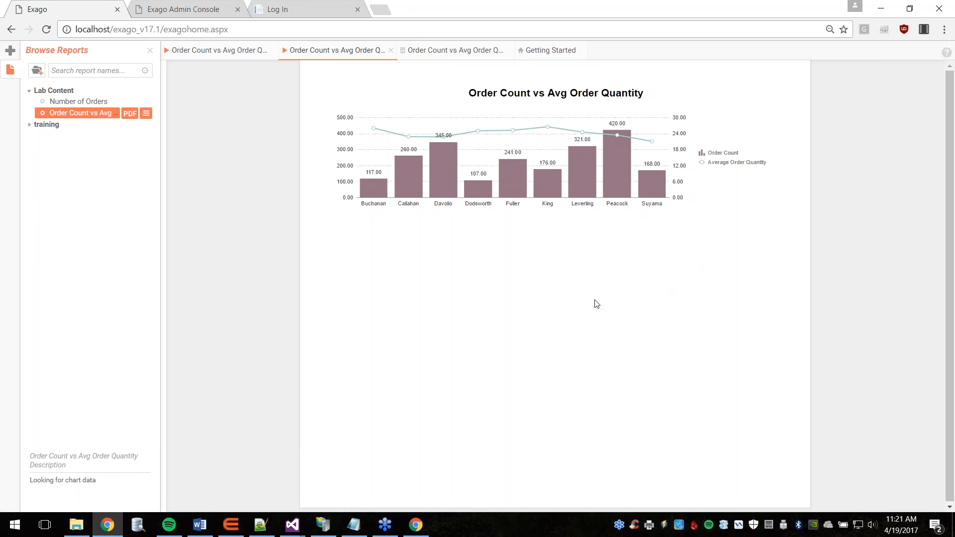
Step: Check the chart: Order Count bars labelled (e.g. Peacock's 420.00), Average Order Quantity line unlabelled
mouse_move(371, 193)
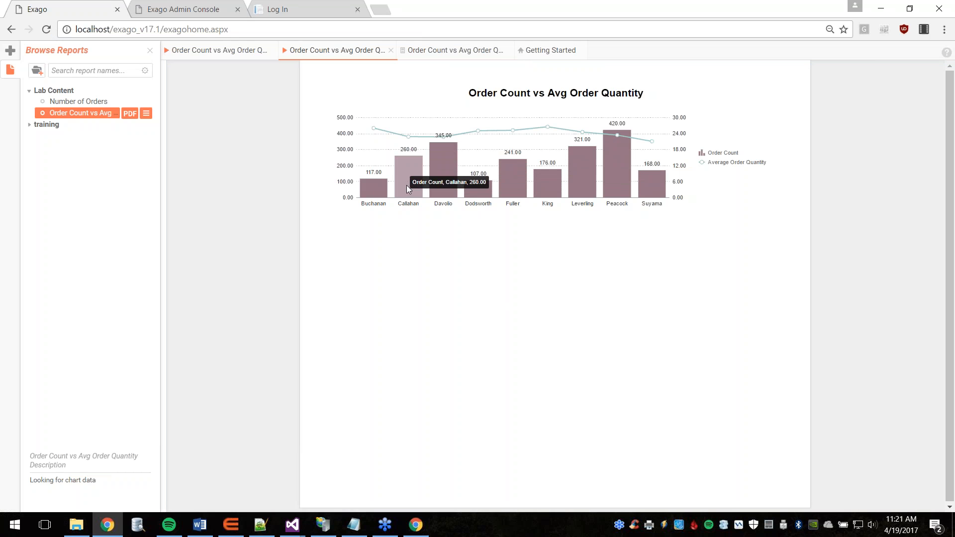
mouse_move(440, 185)
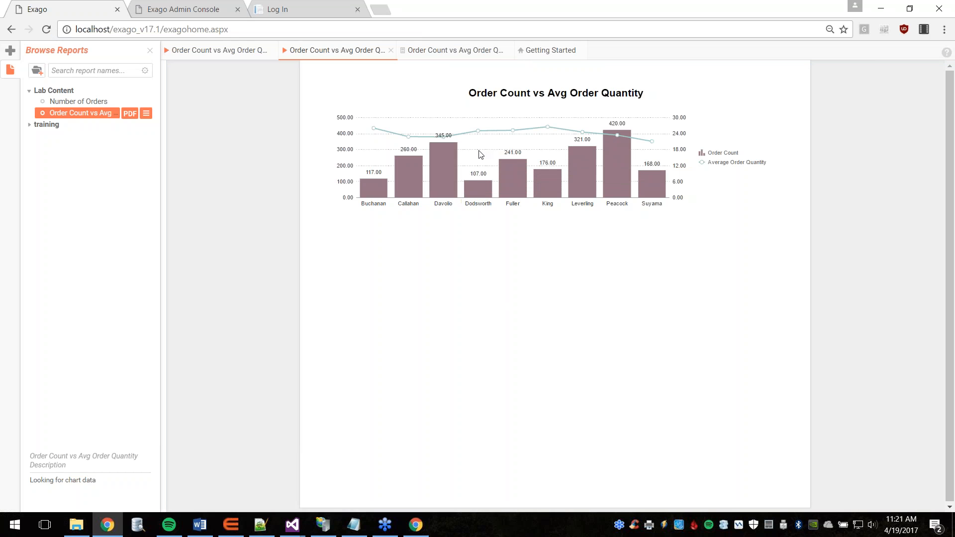
mouse_move(478, 134)
mouse_move(408, 141)
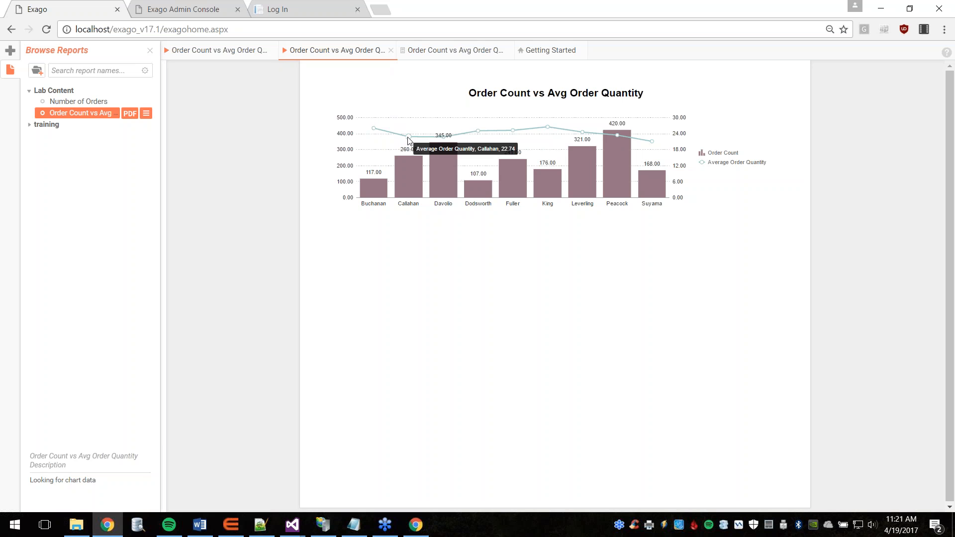
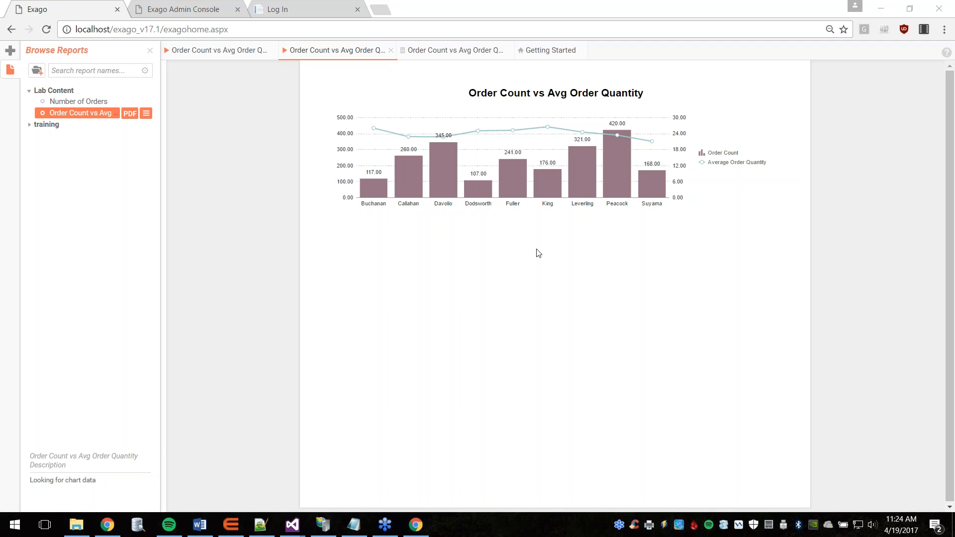
Step: Switch to the browser tab with the Exago demo application's login page
click(299, 5)
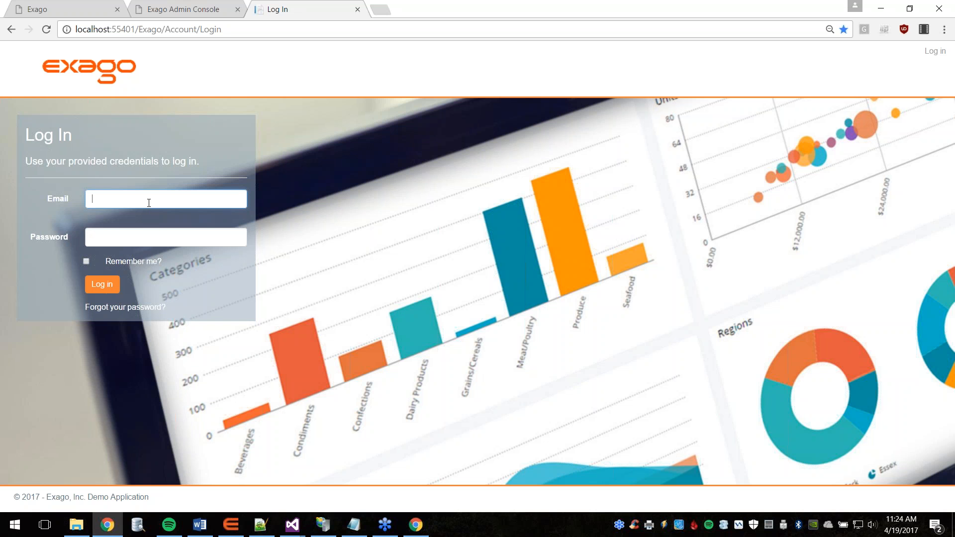
Step: Log in to the demo application with the autofilled user e-mail and the account password
key(Down)
key(Return)
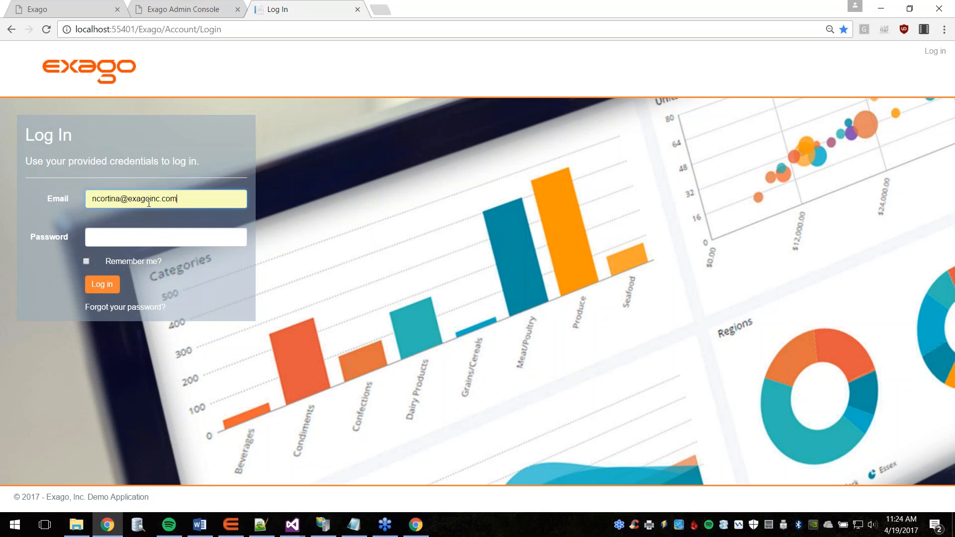
click(142, 238)
text(•••••)
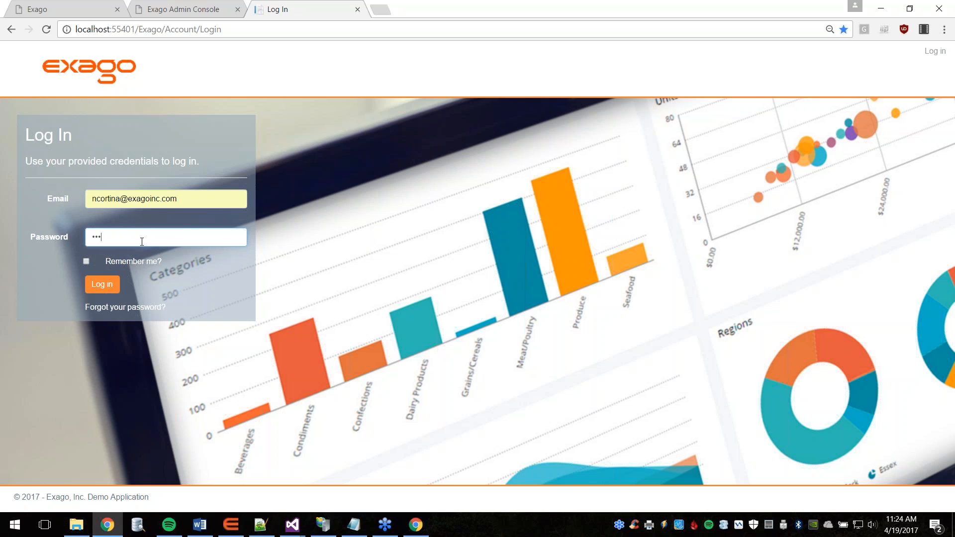
text(•••••)
key(Return)
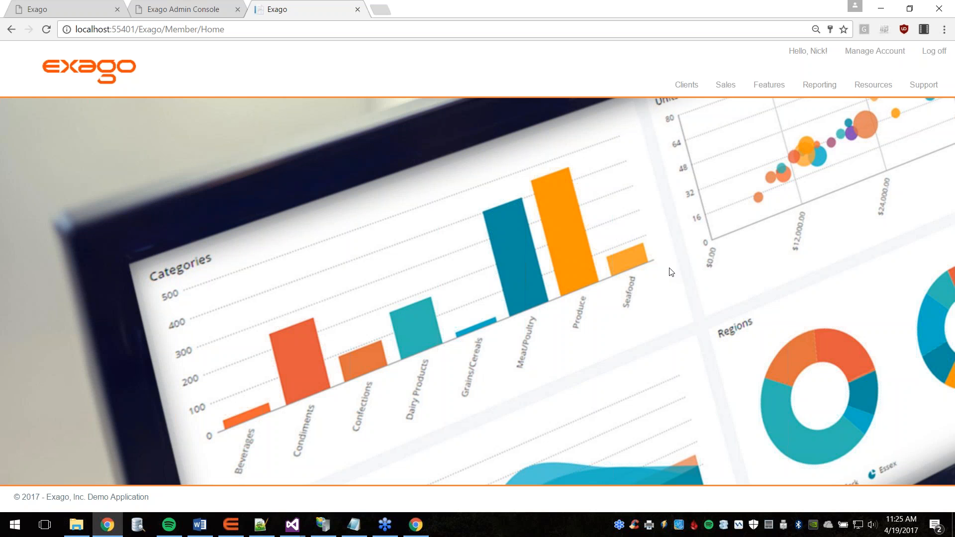
Step: Open the Sales Dashboard and click the 1997 bar to filter both pie reports to 1997
mouse_move(817, 85)
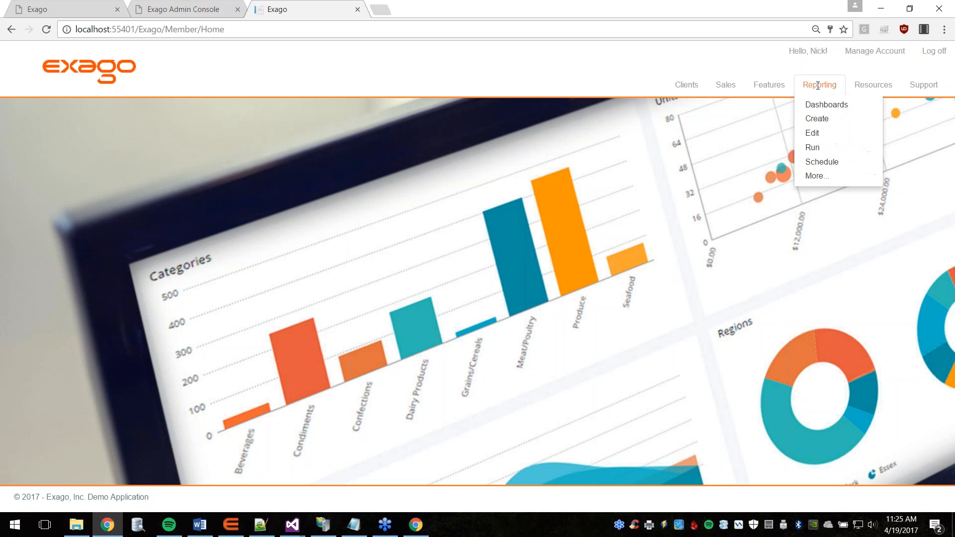
mouse_move(820, 105)
click(749, 110)
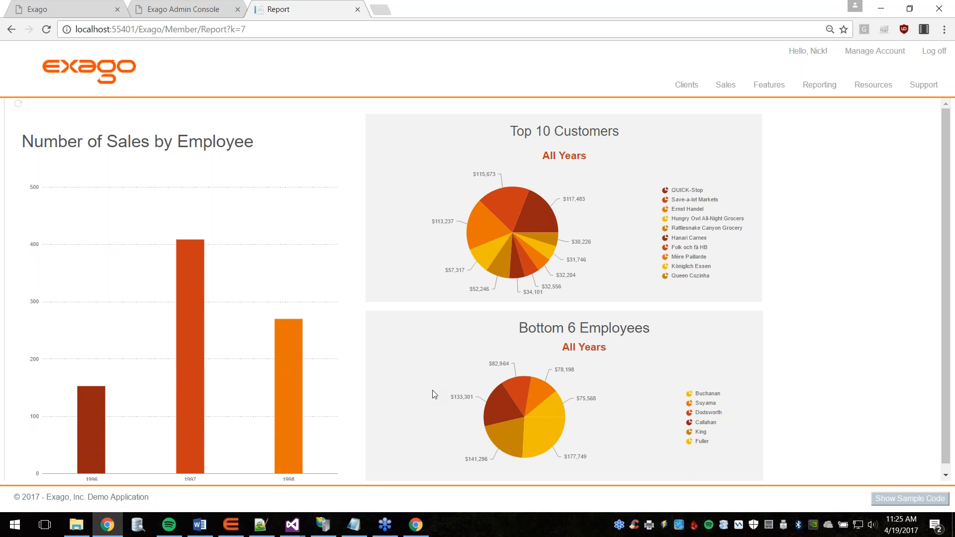
mouse_move(190, 350)
mouse_move(517, 419)
mouse_move(199, 282)
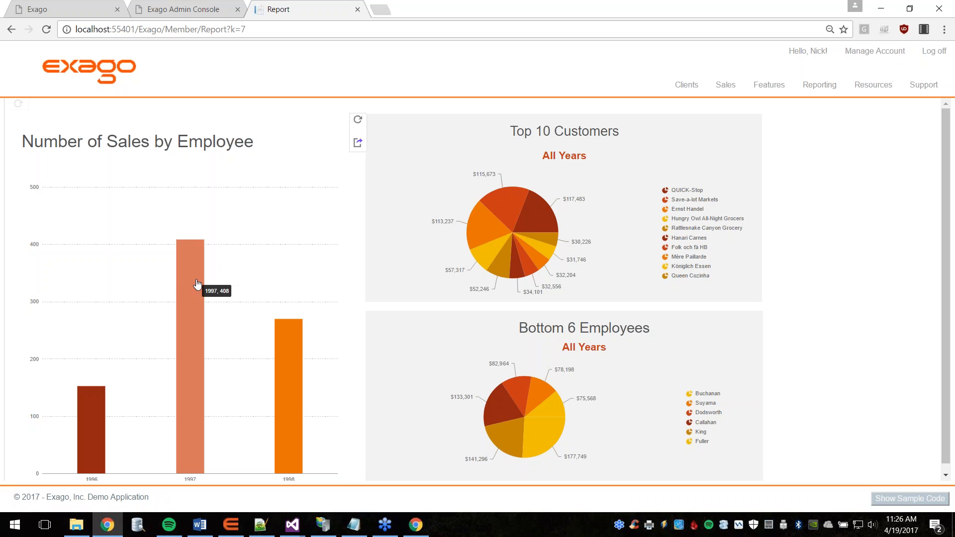
click(197, 283)
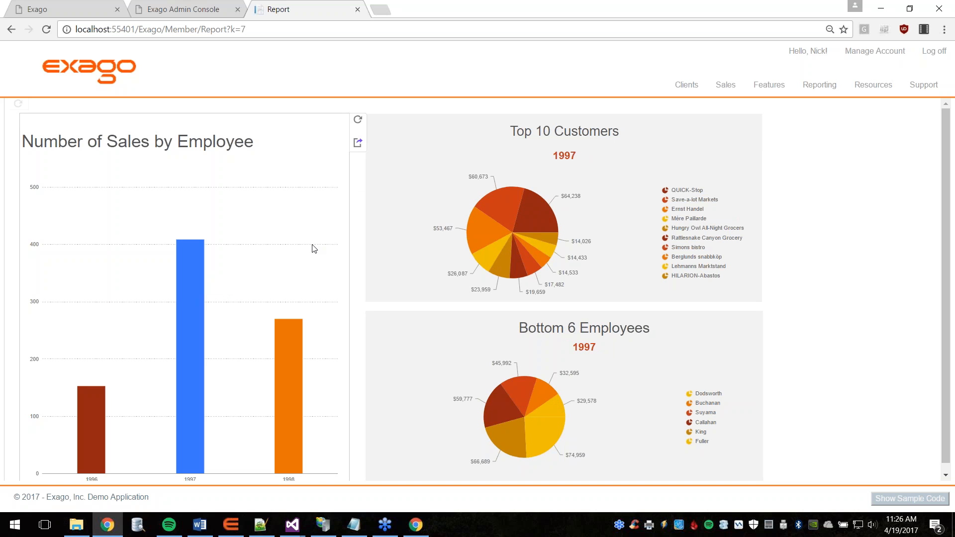
Step: Switch the filter to the 1998 bar, then deselect it so both pies return to All Years
mouse_move(190, 297)
click(292, 346)
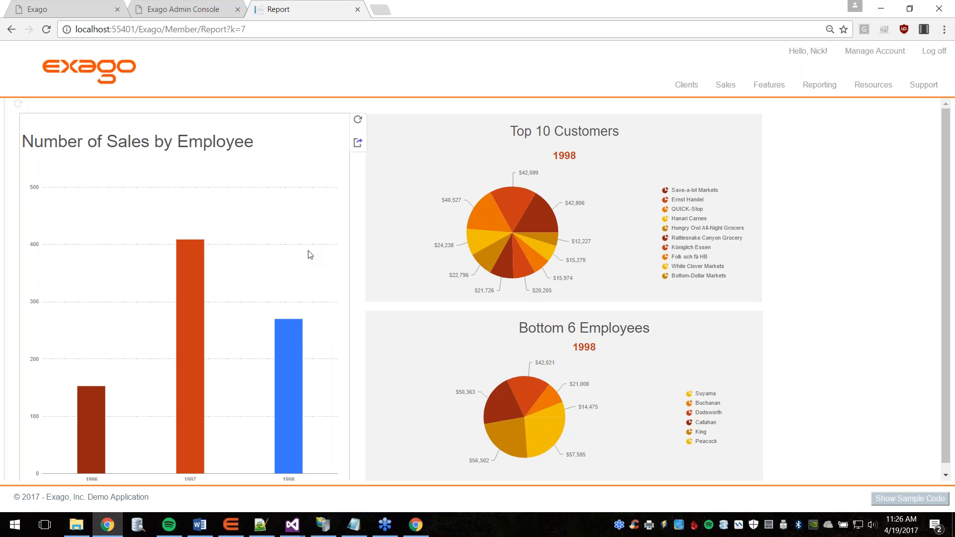
mouse_move(291, 329)
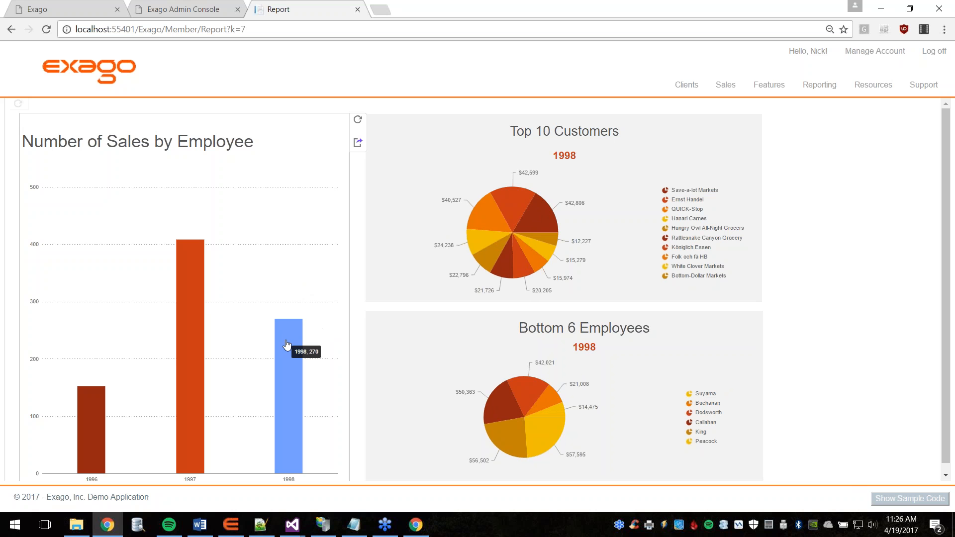
click(286, 345)
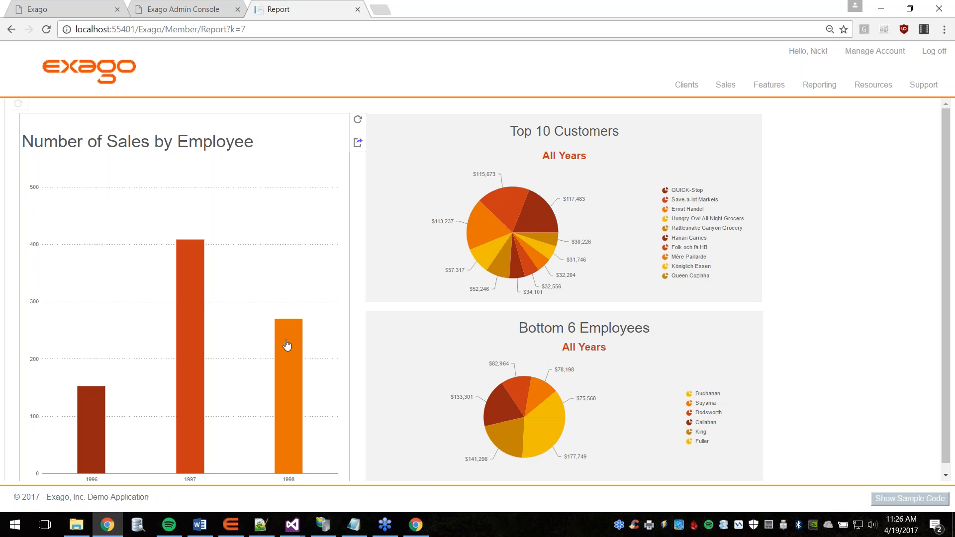
click(290, 528)
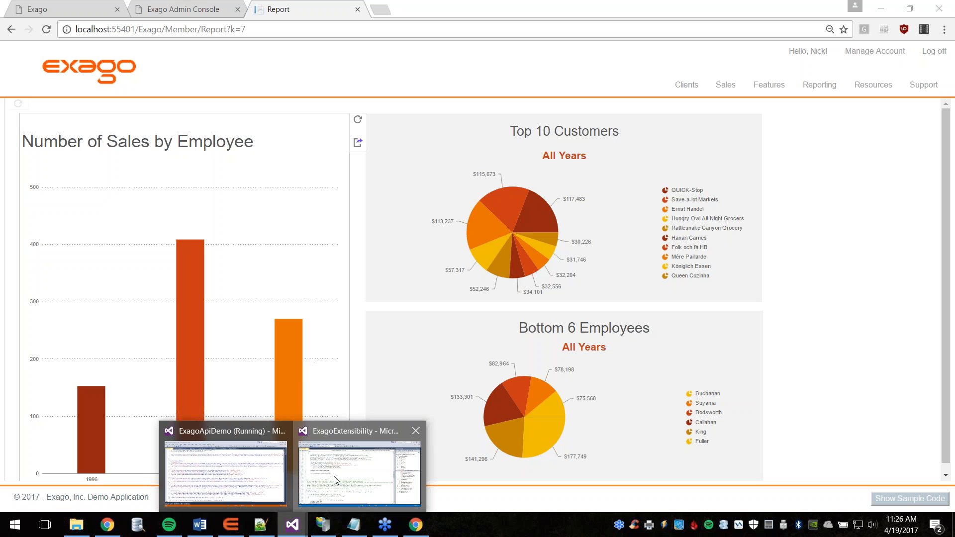
Step: Bring the ExagoExtensibility project forward and scroll ActionEvents.cs up to the Chart_FilterOtherDashboardReports method
click(335, 480)
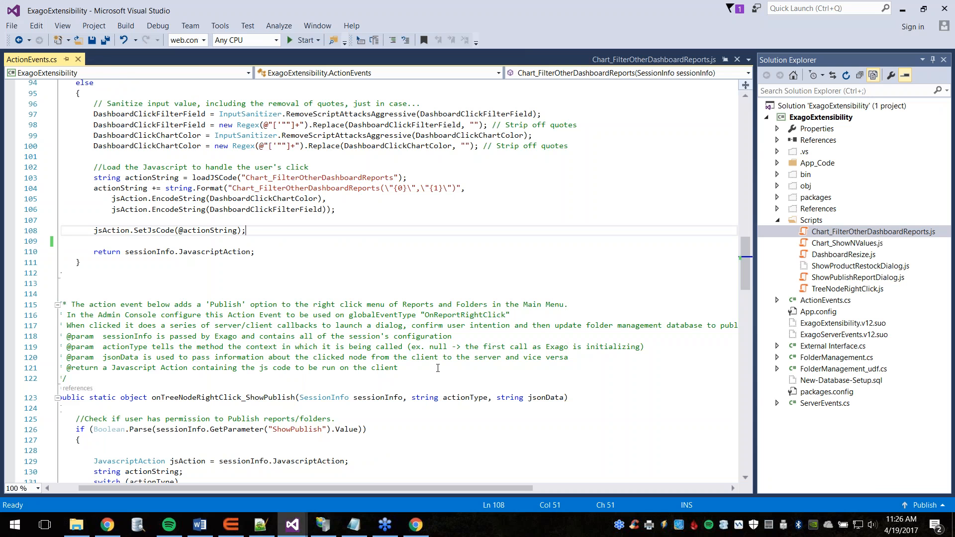
scroll(438, 367, up, 3)
scroll(437, 367, up, 2)
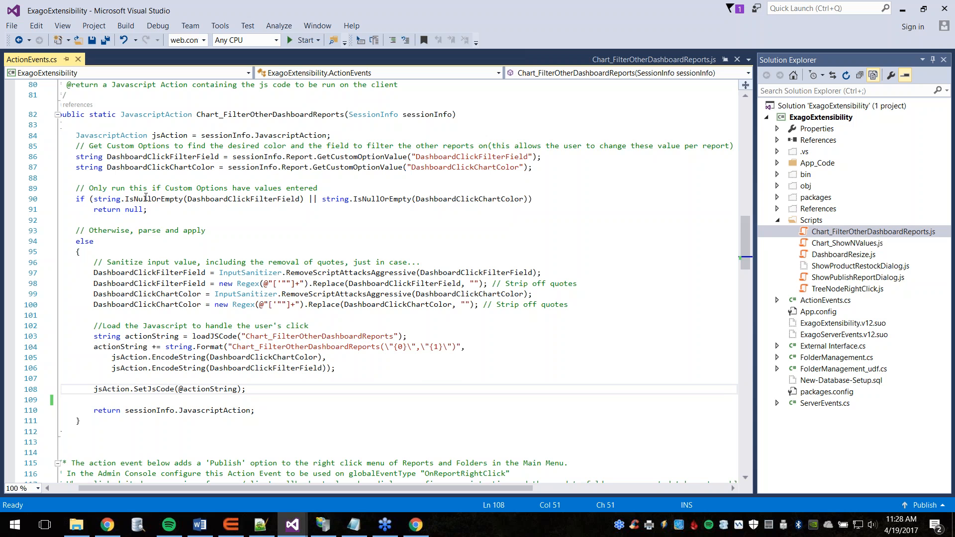
Step: Highlight the Chart_FilterOtherDashboardReports script name and the {0}/{1} placeholders on lines 103-104
mouse_move(376, 200)
scroll(348, 271, down, 1)
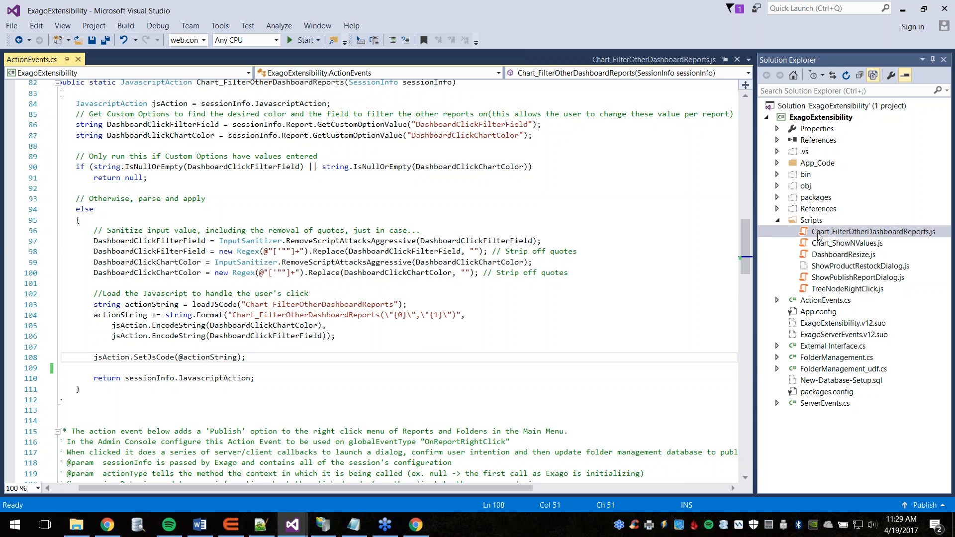
drag(393, 304, 246, 305)
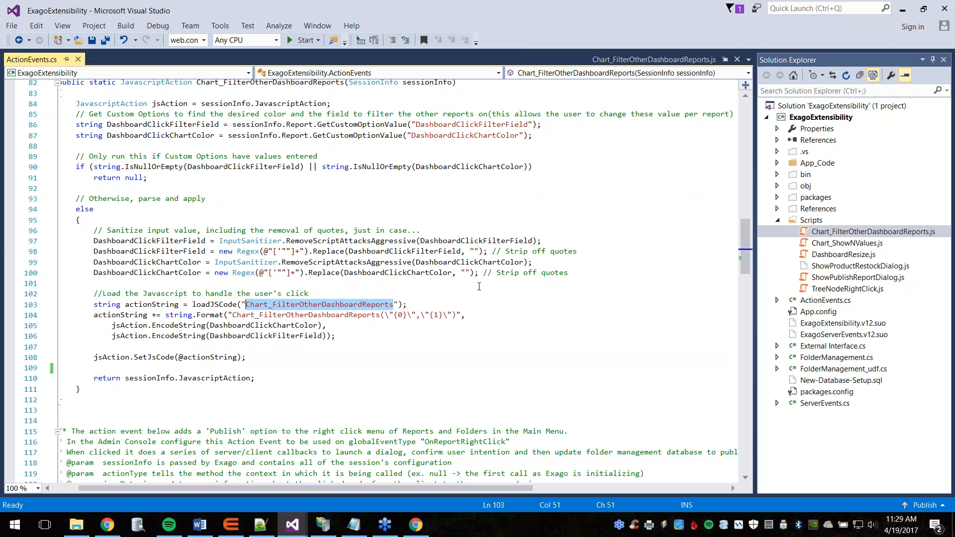
click(418, 304)
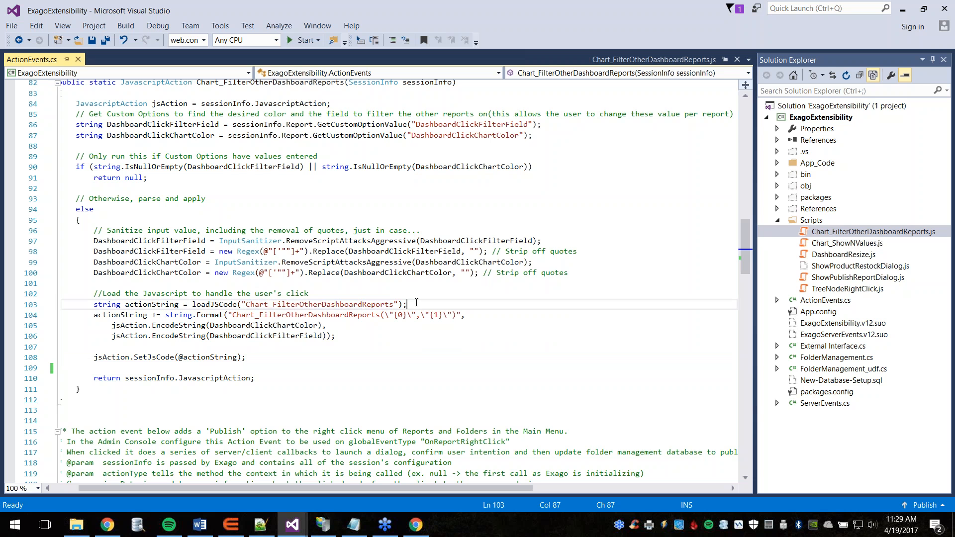
click(444, 315)
drag(444, 316, 396, 317)
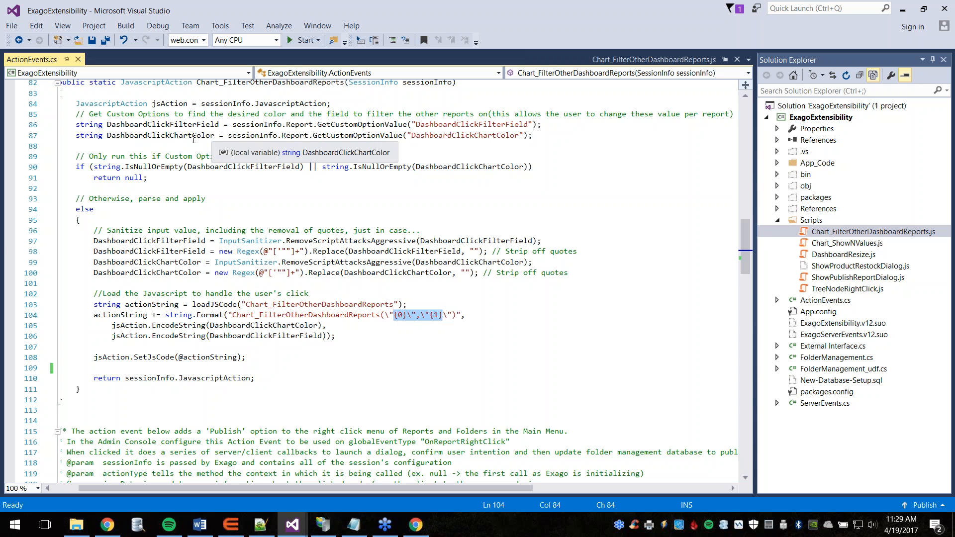
Step: Highlight the filter field and DashboardClickChartColor arguments, then view Chart_FilterOtherDashboardReports.js
click(366, 336)
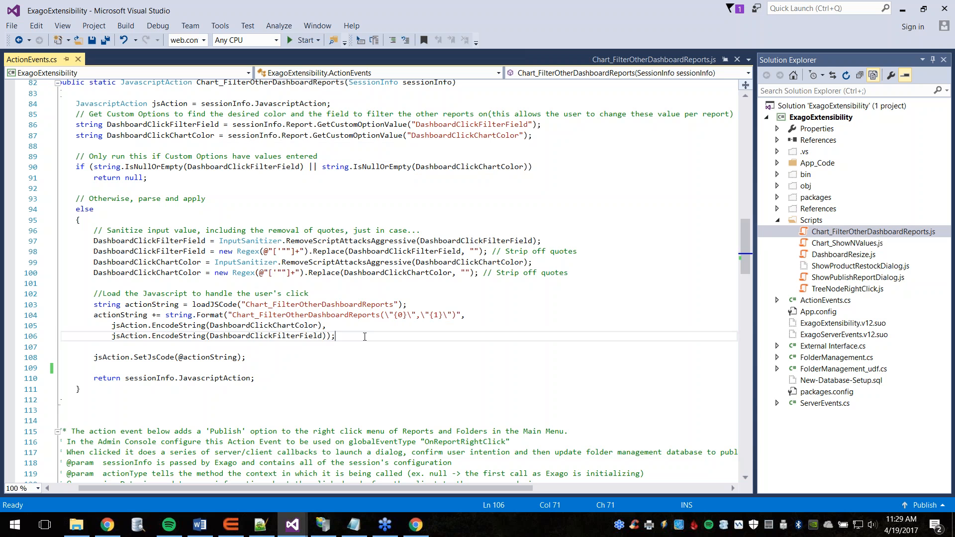
drag(326, 336, 201, 333)
drag(316, 325, 211, 326)
click(359, 329)
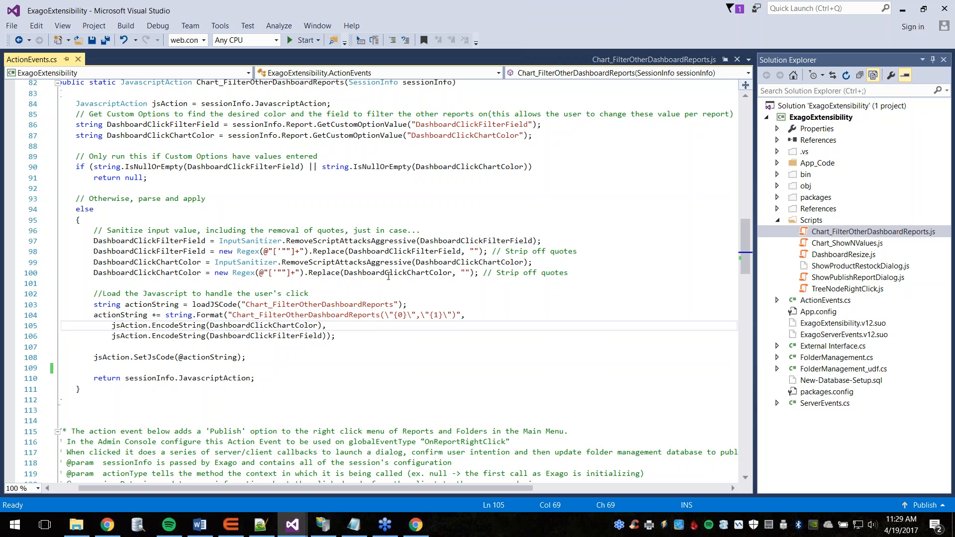
click(637, 60)
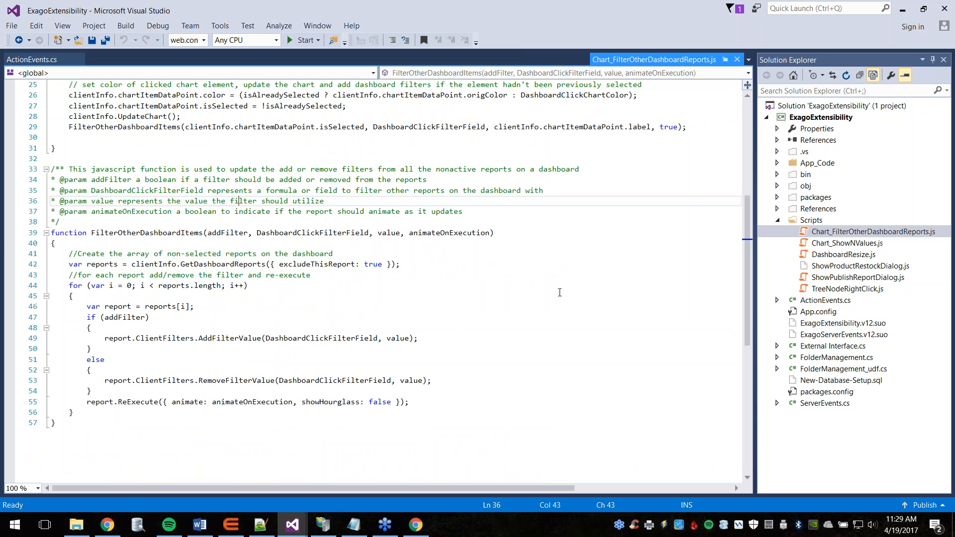
scroll(560, 293, up, 8)
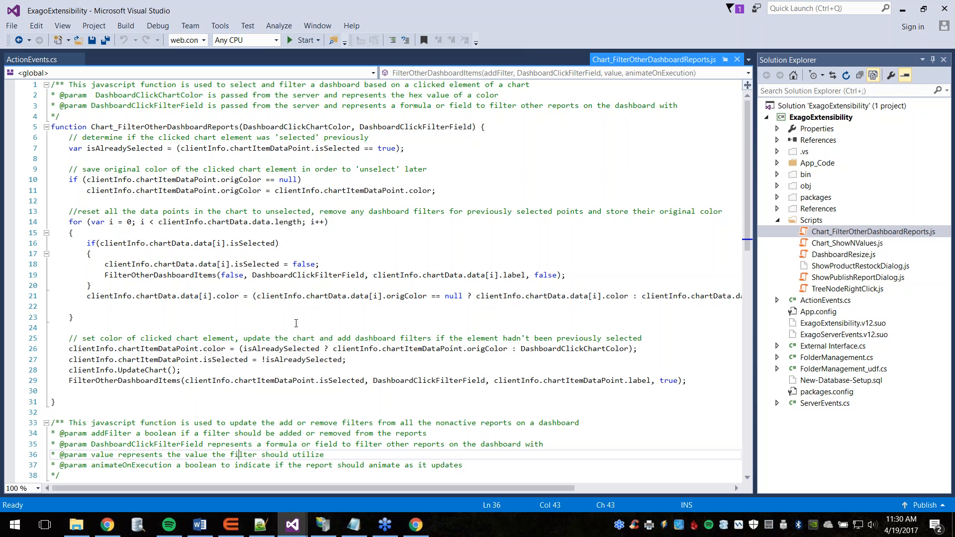
scroll(259, 299, down, 1)
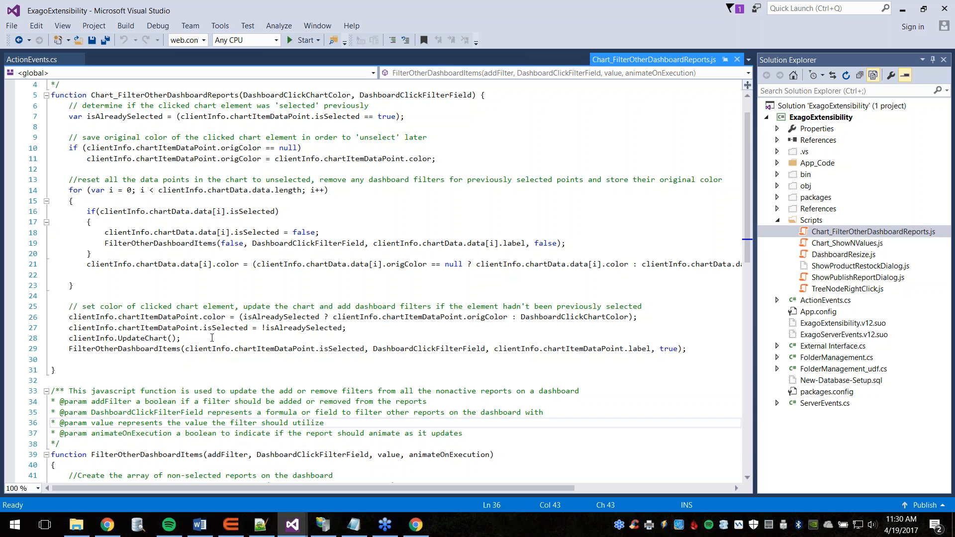
drag(181, 339, 119, 340)
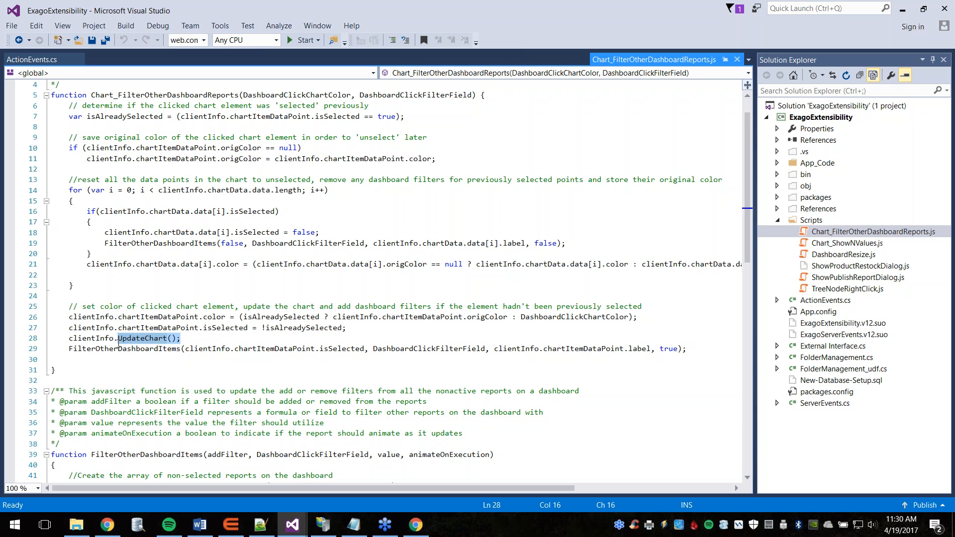
key(End)
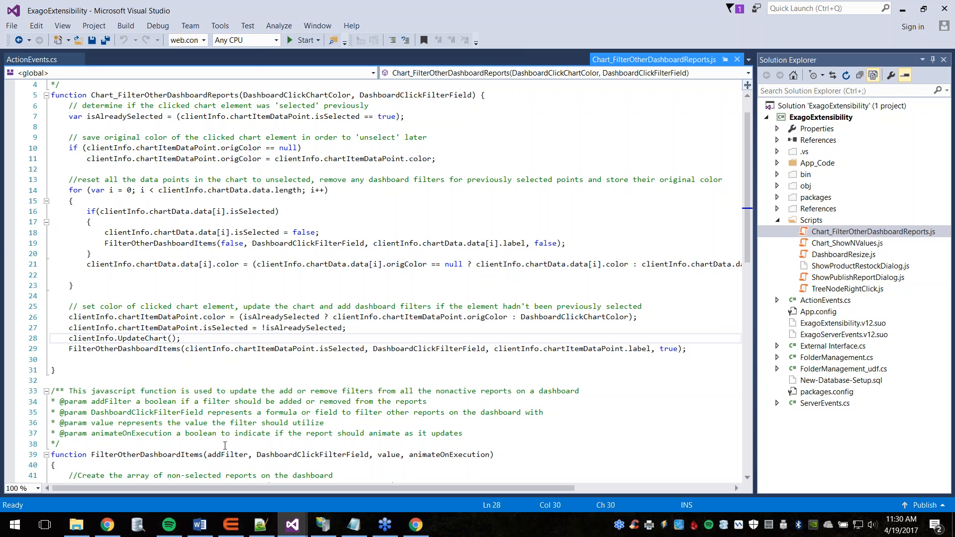
scroll(282, 353, down, 7)
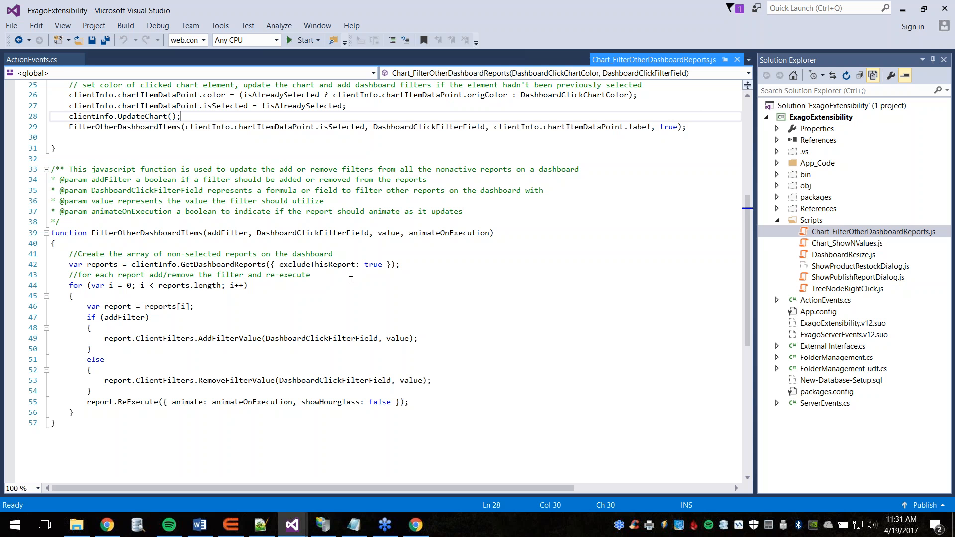
Step: Highlight the report loop on line 44 of FilterOtherDashboardItems, then return to ActionEvents.cs
drag(255, 290, 91, 291)
click(294, 307)
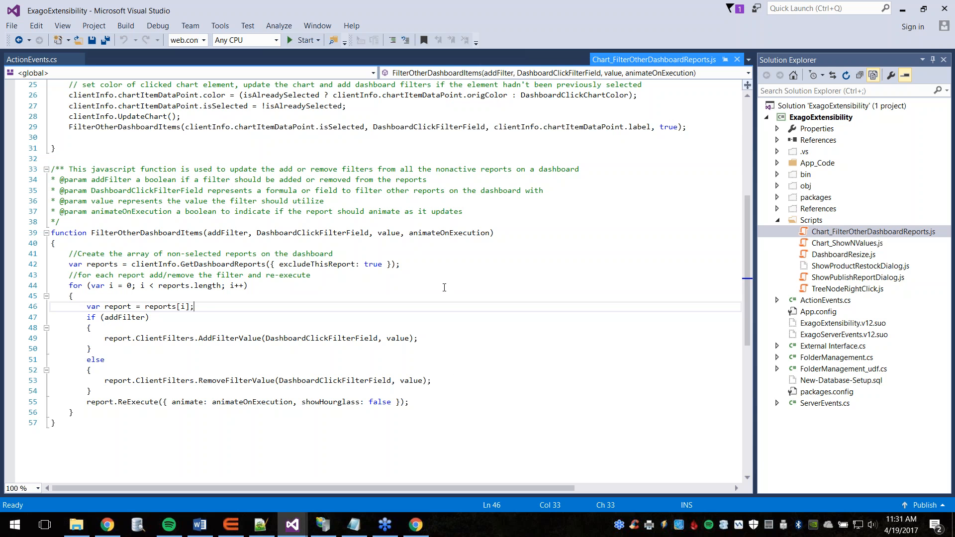
click(44, 59)
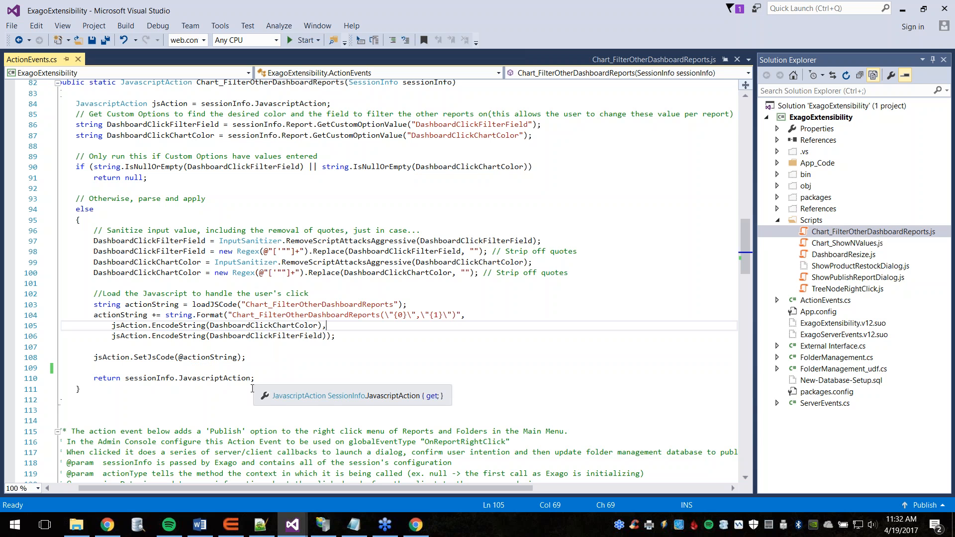
Step: On the browser dashboard, toggle the 1997 bar to filter both pies, then select the 1998 bar
click(109, 530)
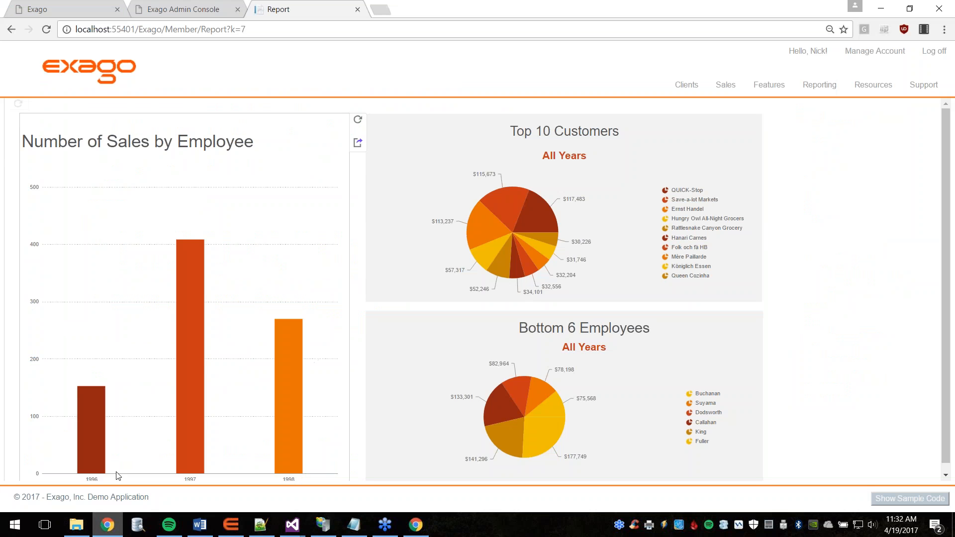
click(190, 293)
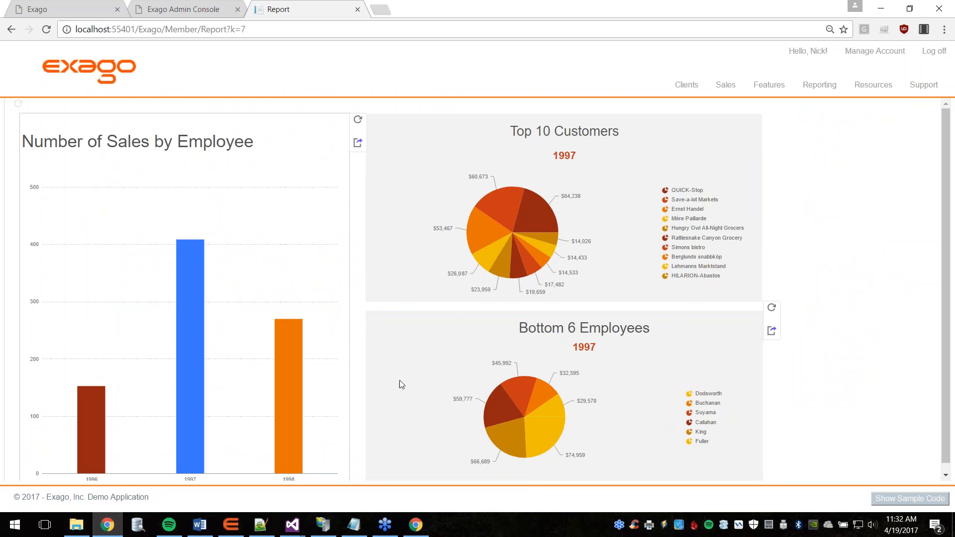
click(194, 268)
click(194, 268)
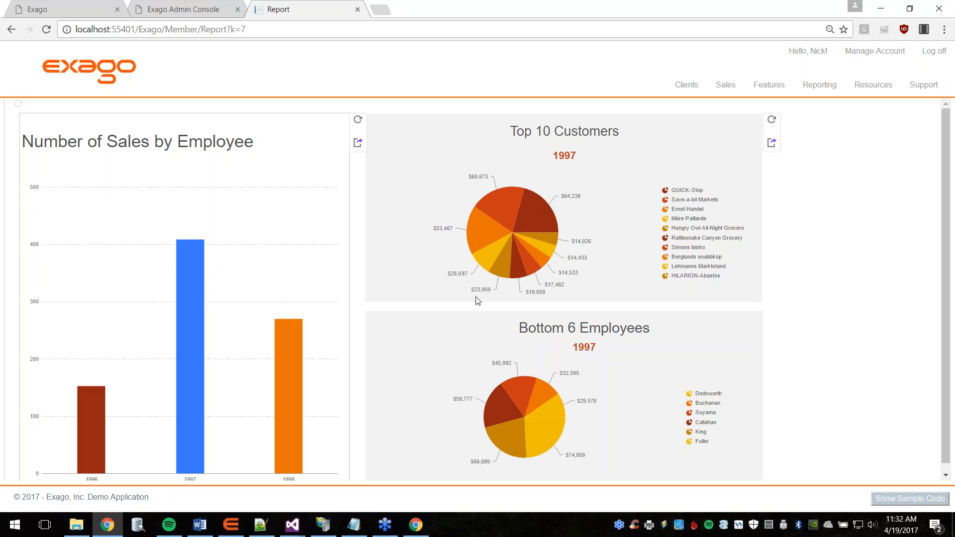
click(282, 348)
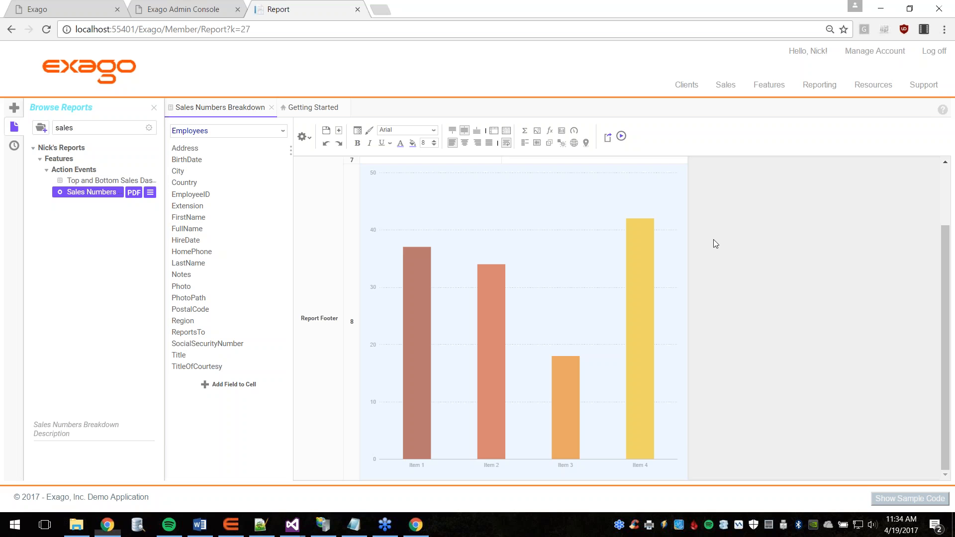
Step: Switch to the Exago Admin Console showing the SingleSeriesDisplayValues action event
click(207, 6)
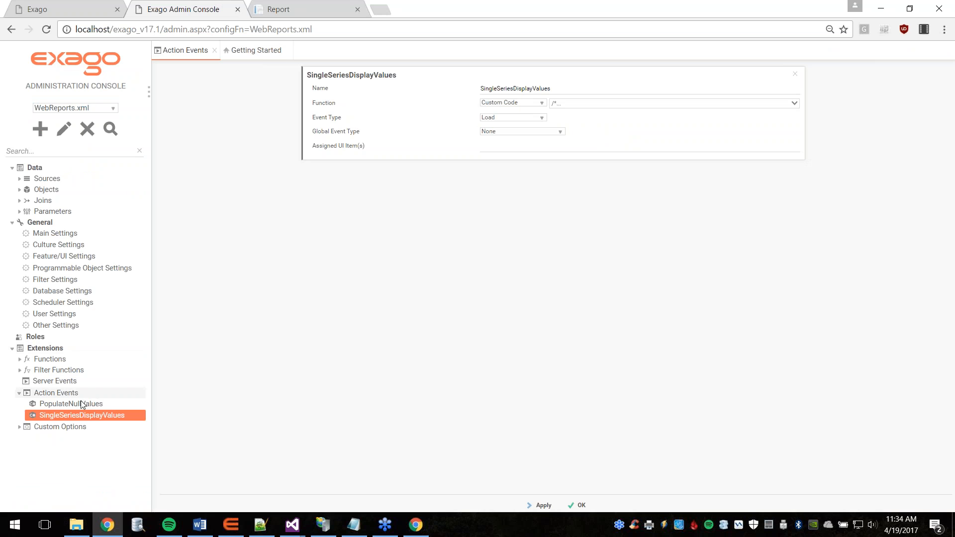
Step: Add a new custom option under Custom Options, then return to the Sales Numbers Breakdown report designer
click(49, 428)
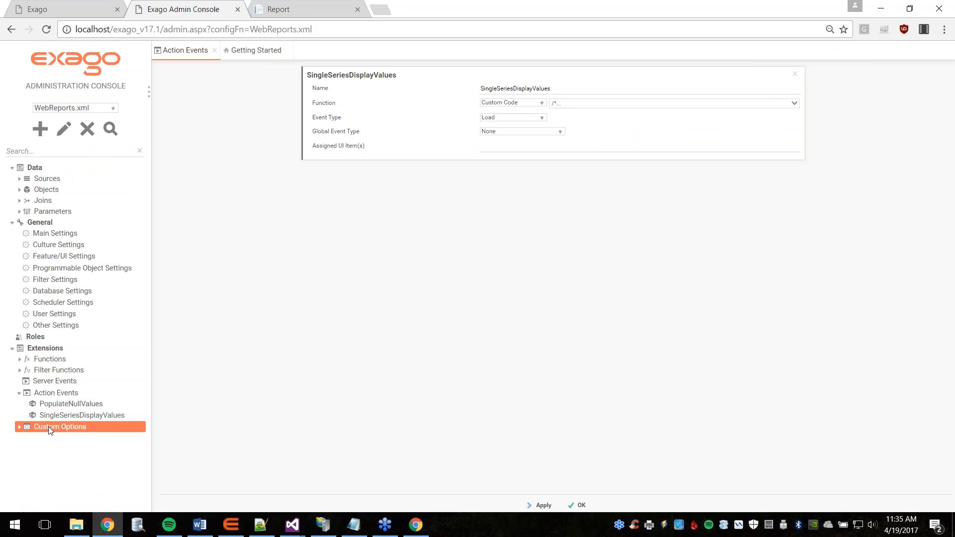
right_click(49, 426)
click(70, 435)
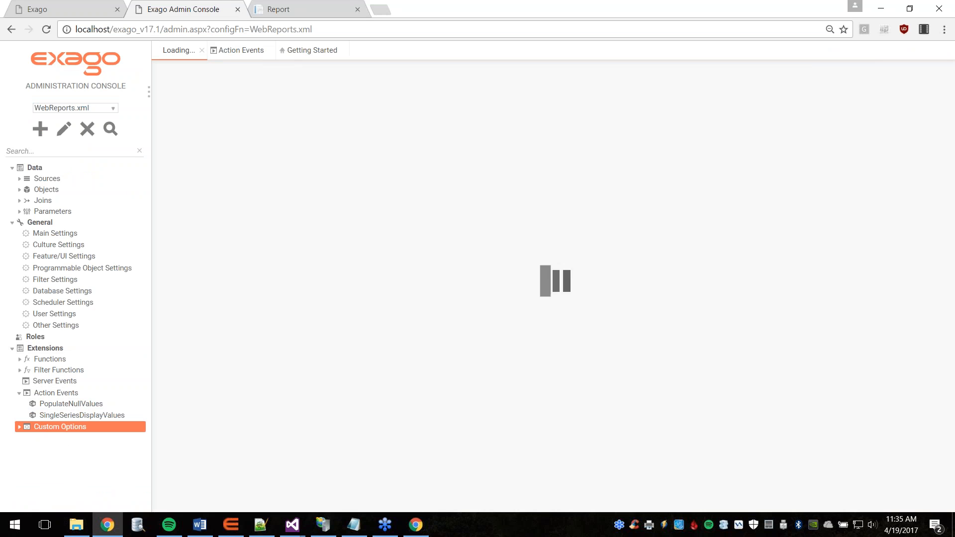
click(487, 89)
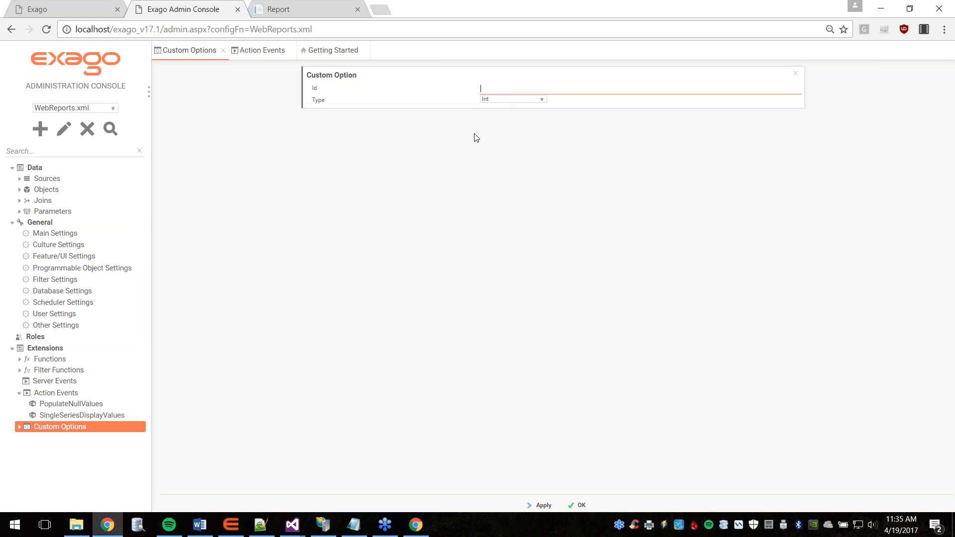
click(305, 4)
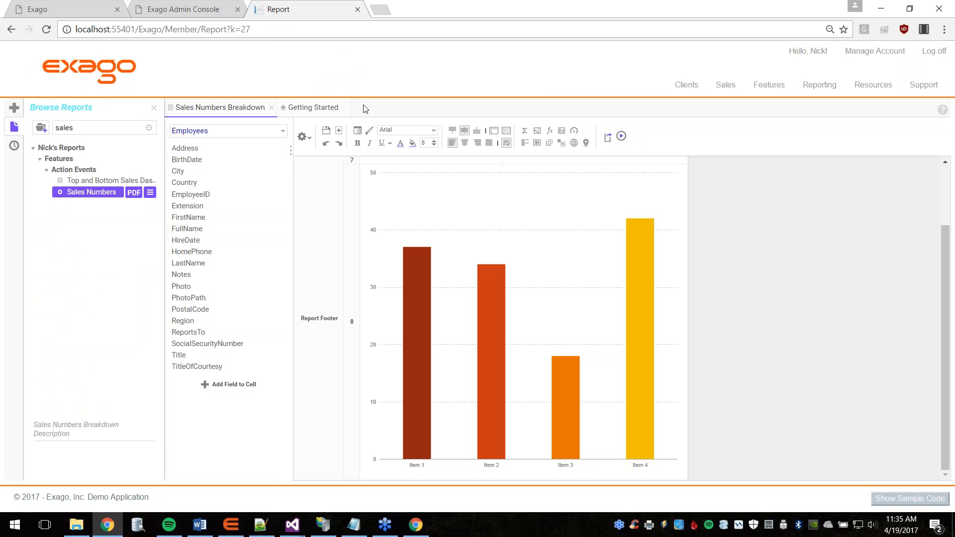
click(303, 138)
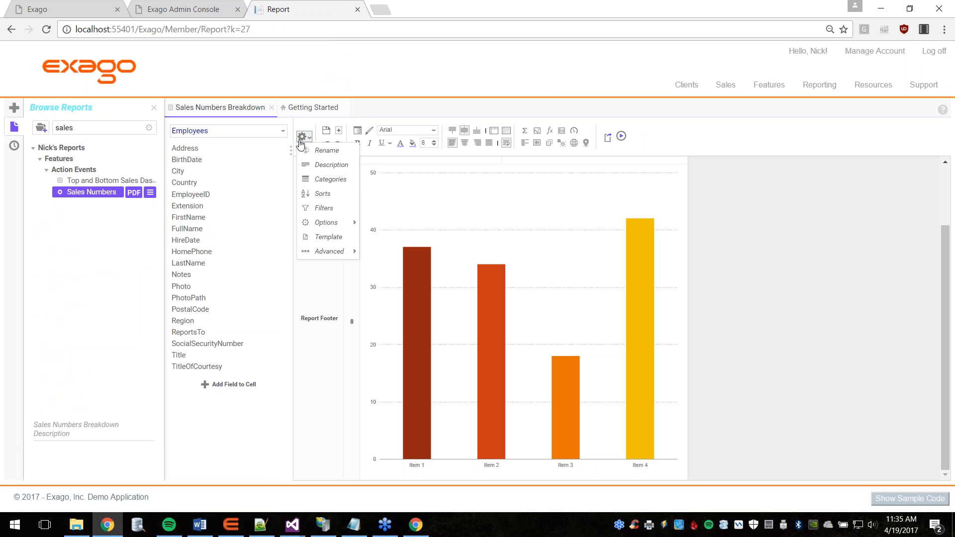
mouse_move(323, 227)
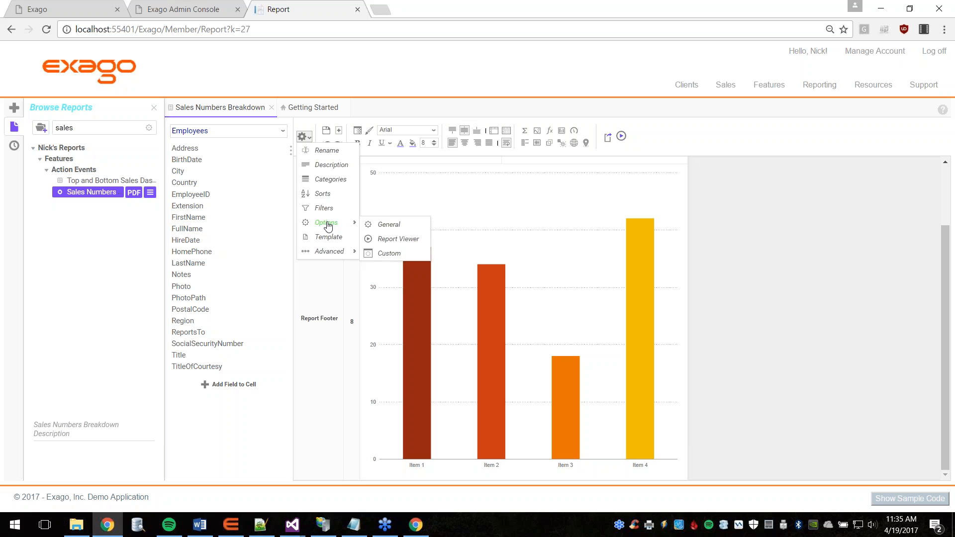
click(397, 257)
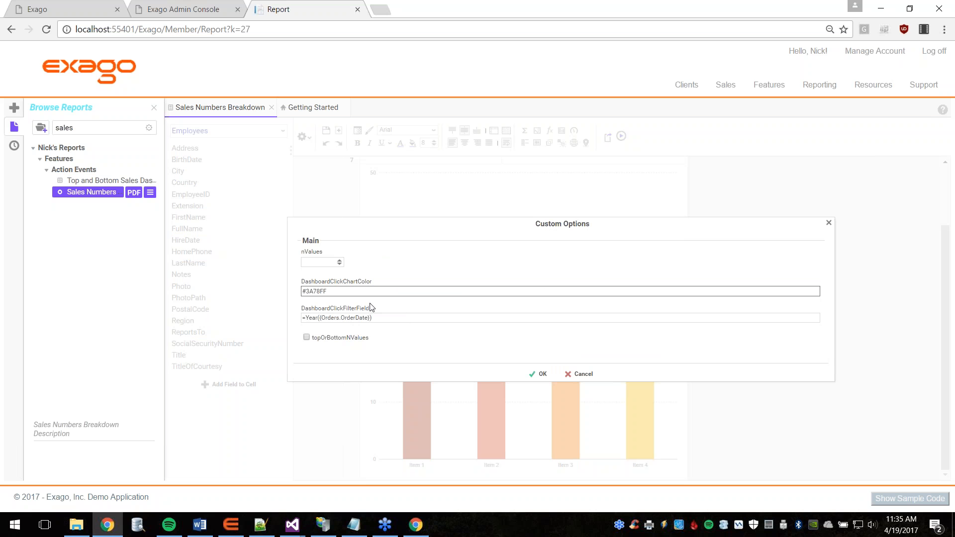
drag(324, 293, 302, 293)
click(380, 317)
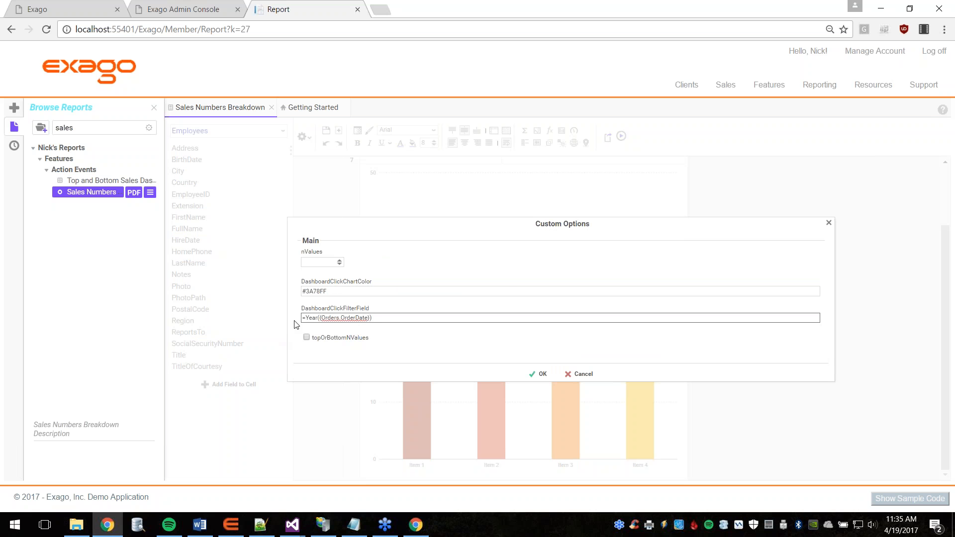
click(321, 291)
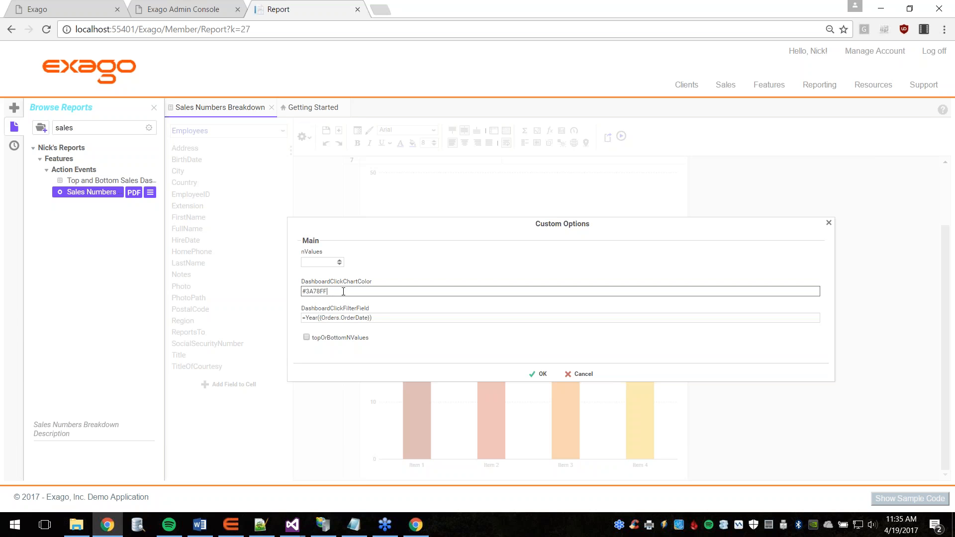
click(385, 318)
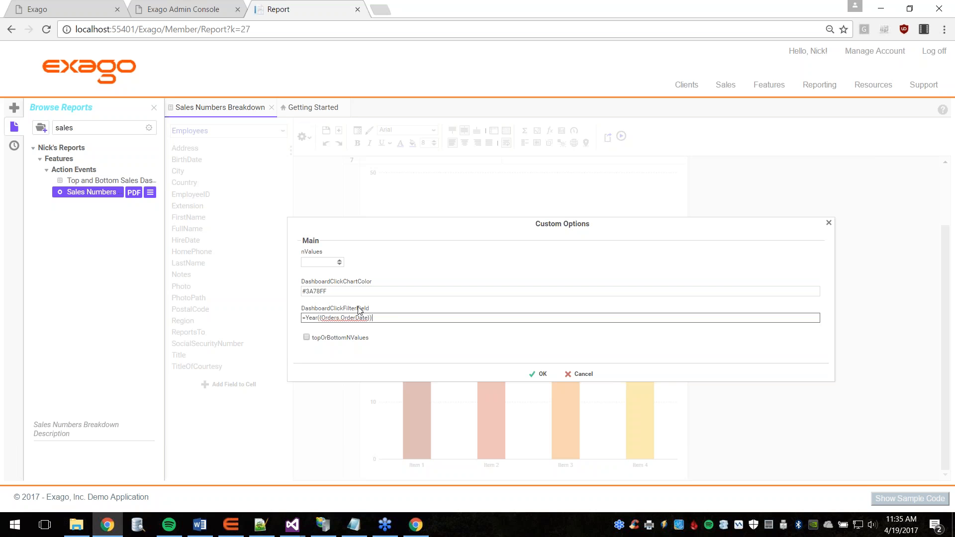
click(540, 374)
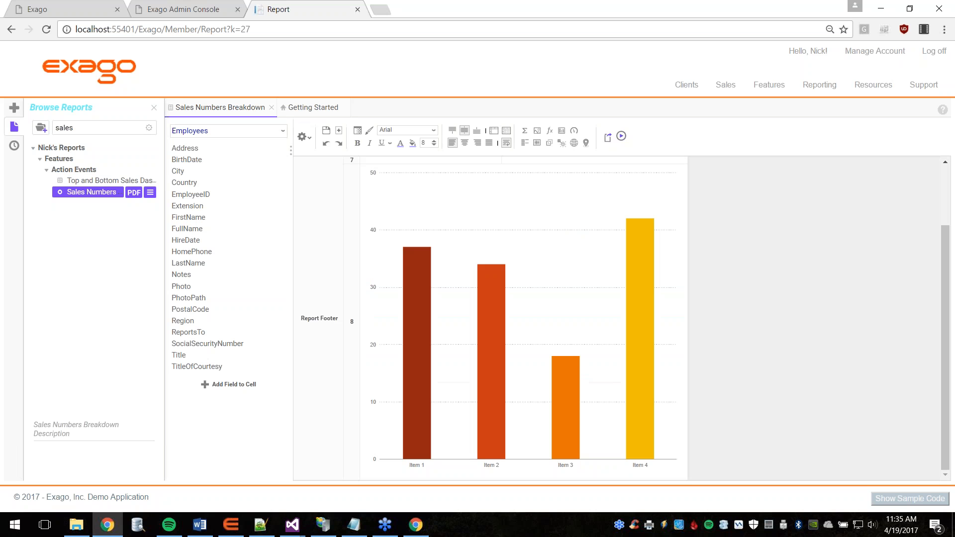
click(550, 287)
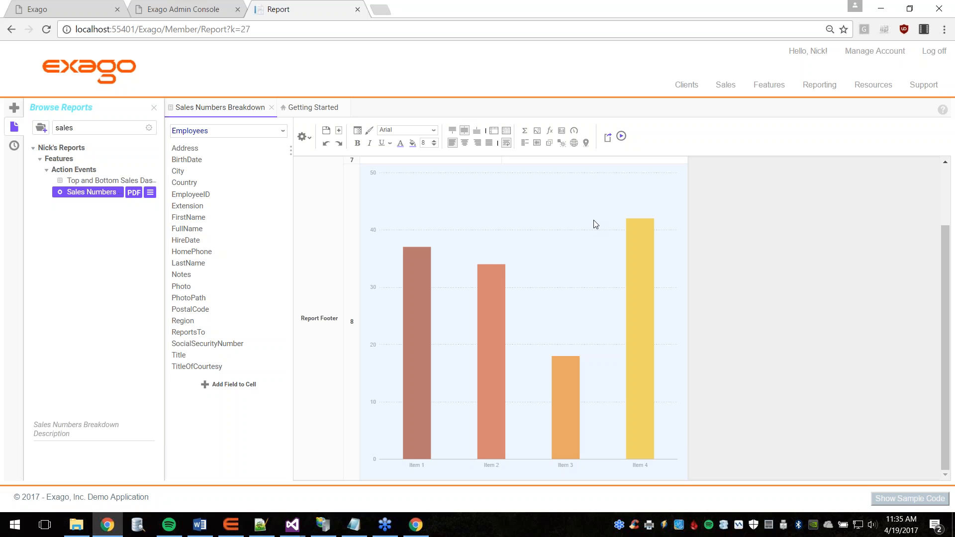
click(561, 148)
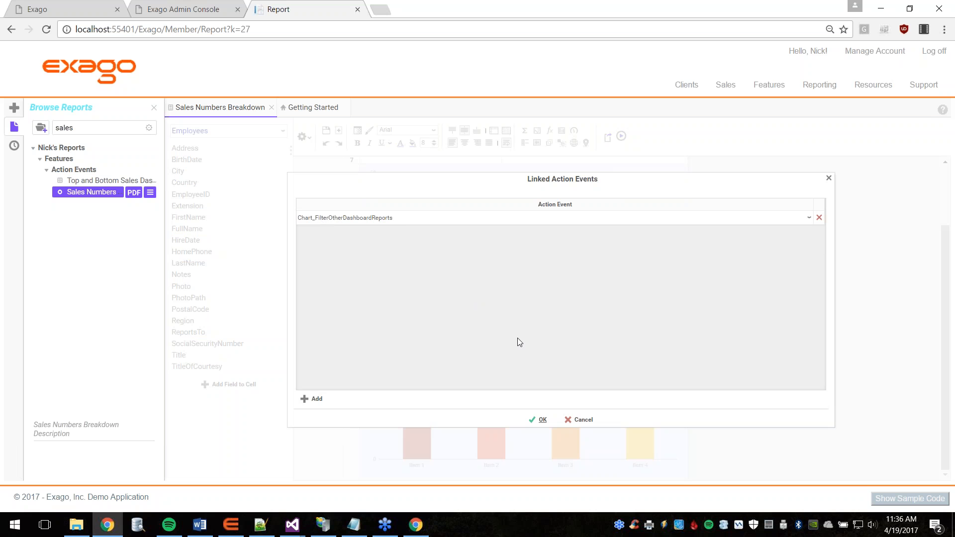
click(540, 420)
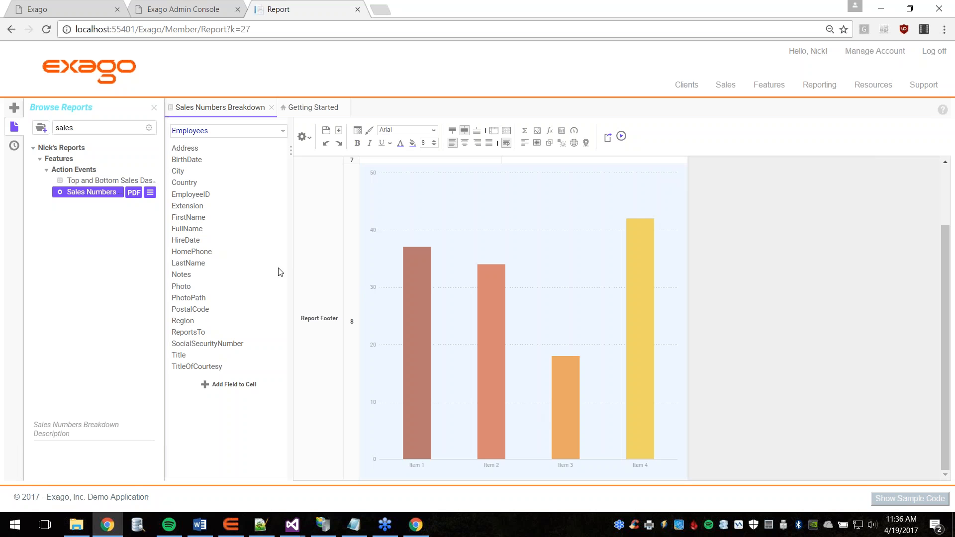
Step: Run the Top and Bottom Sales dashboard, collapse the report list, and click 1997 to filter both pies
click(105, 182)
right_click(105, 184)
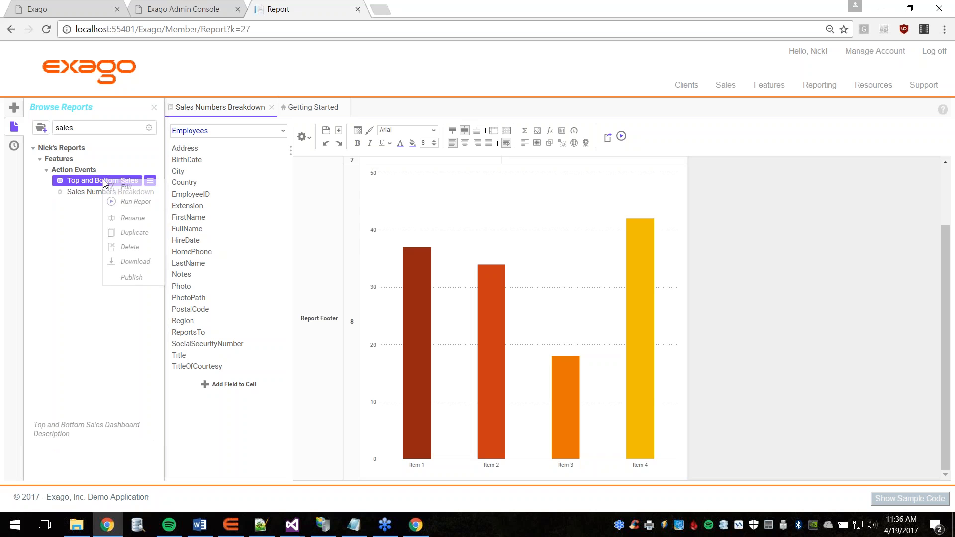
click(130, 201)
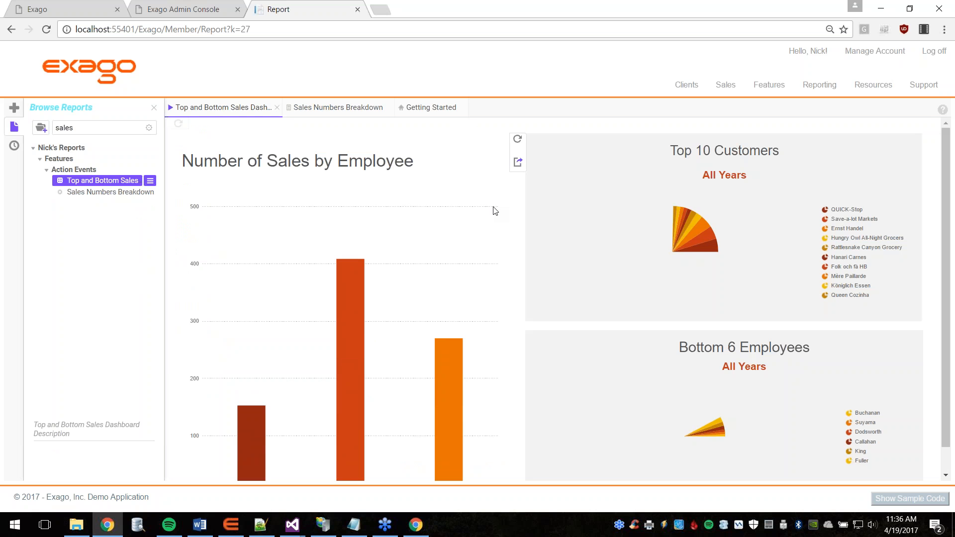
scroll(495, 211, down, 1)
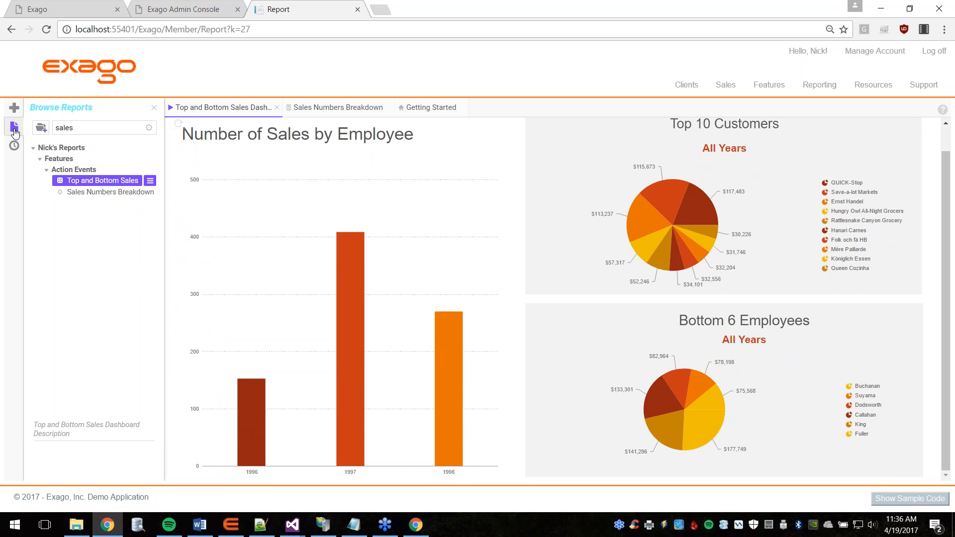
click(14, 130)
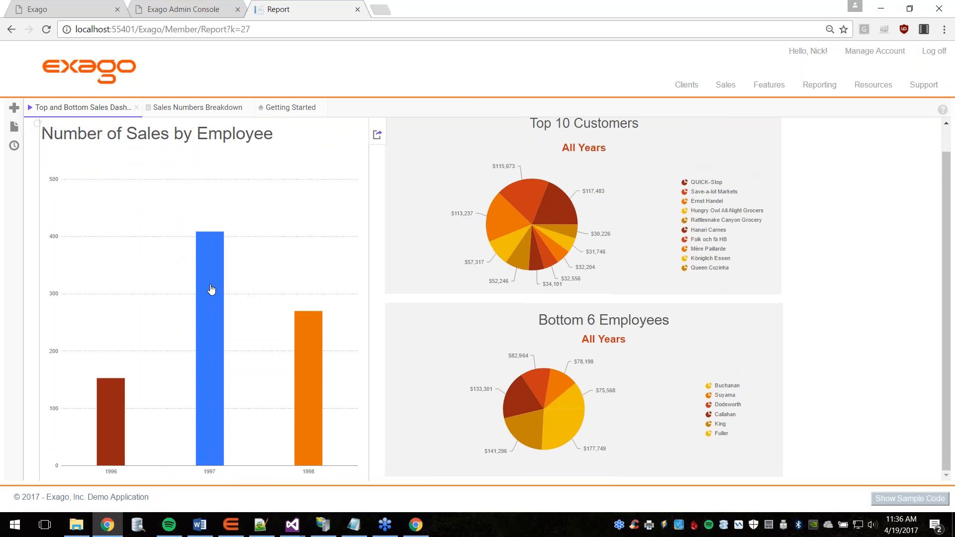
click(211, 289)
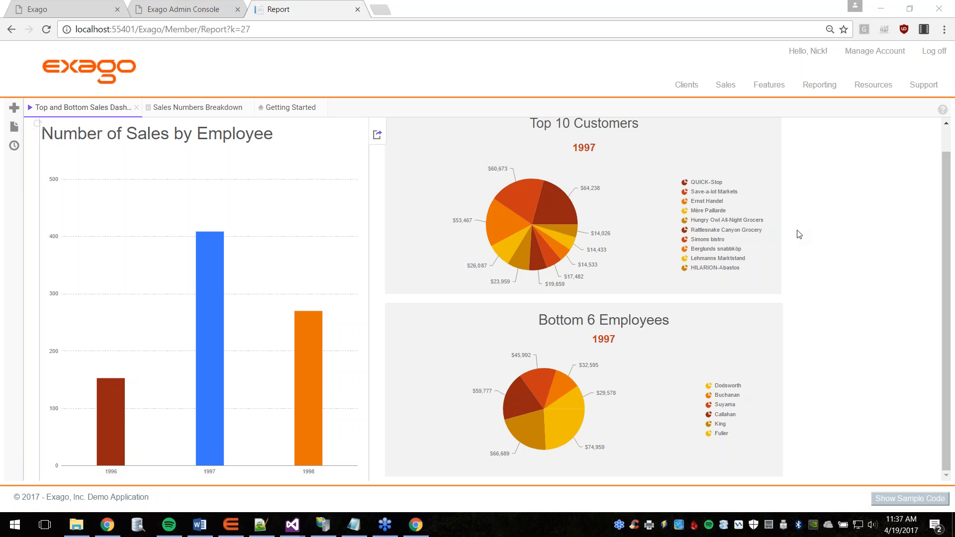
Step: Highlight the 1997 bar and filter Top 10 Customers and Bottom 6 Employees pies to 1997
mouse_move(771, 226)
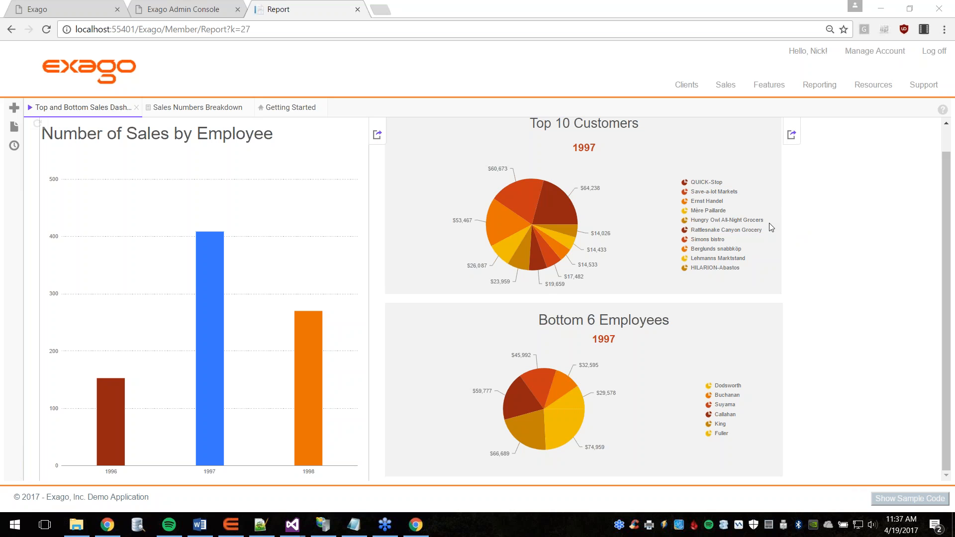